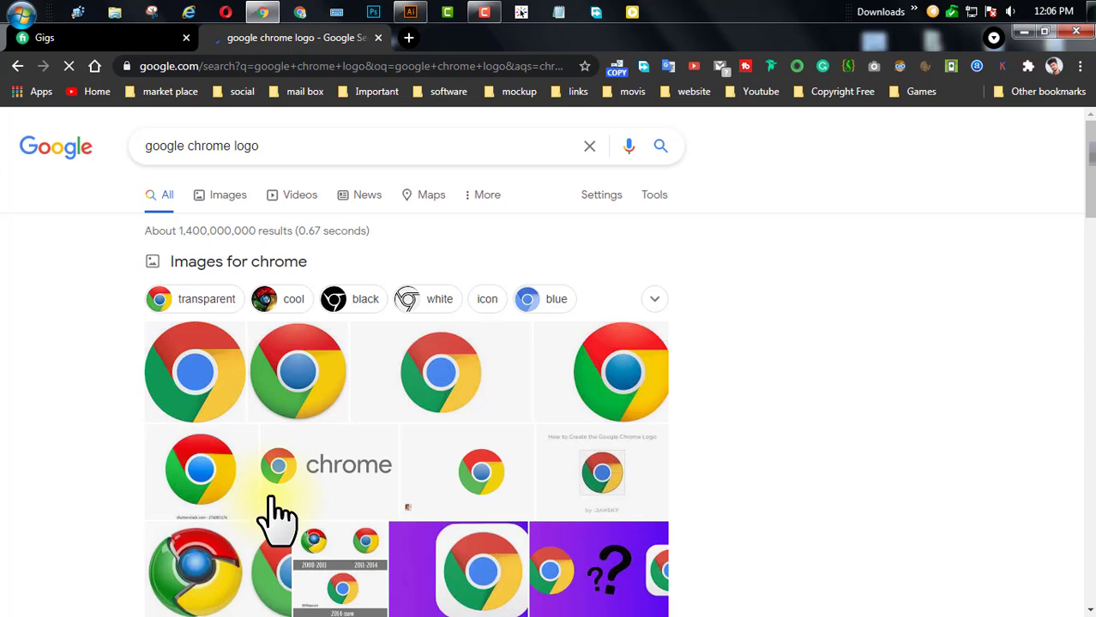
# - Open the first image result for the Google Chrome logo and save the picture to the desktop
pyautogui.scroll(-1, 218, 395)
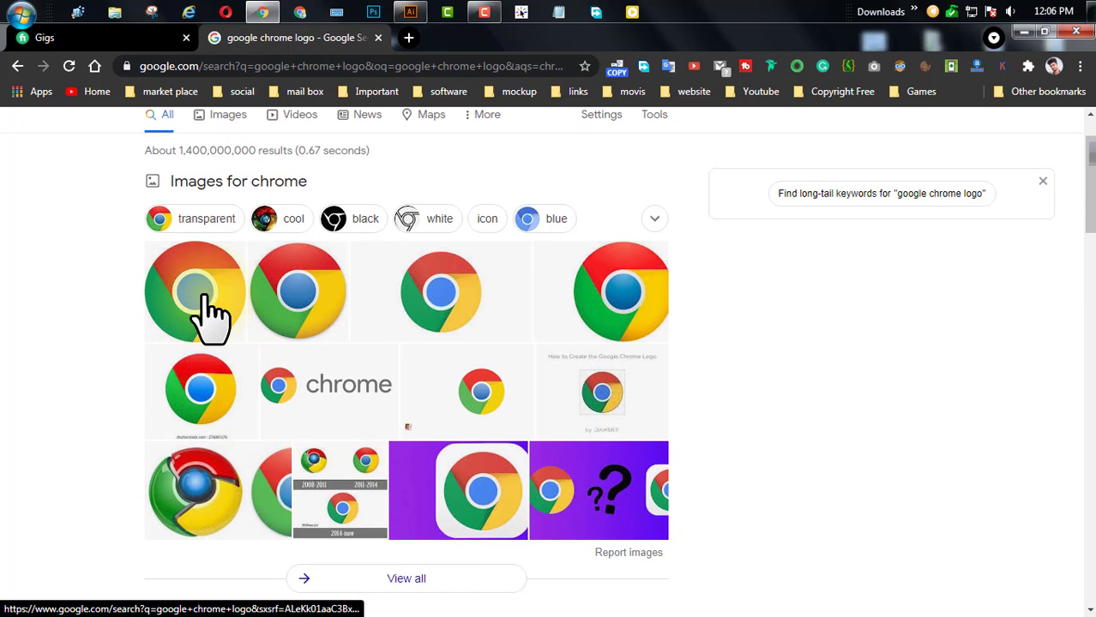
pyautogui.click(224, 313)
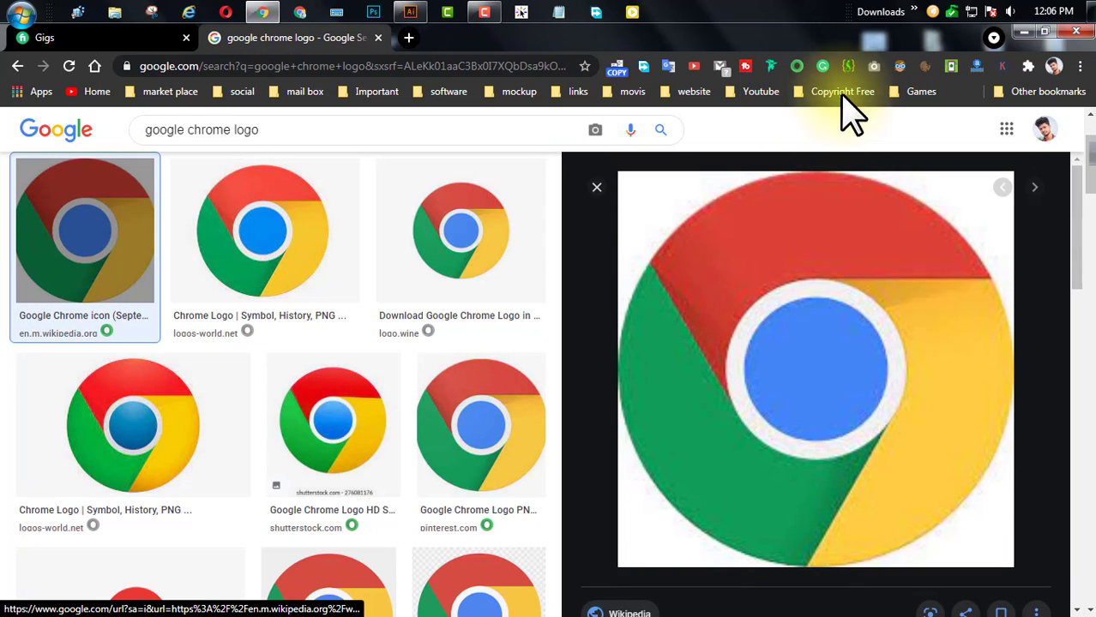
pyautogui.press('super+Down')
pyautogui.moveTo(765, 160); pyautogui.dragTo(649, 163)
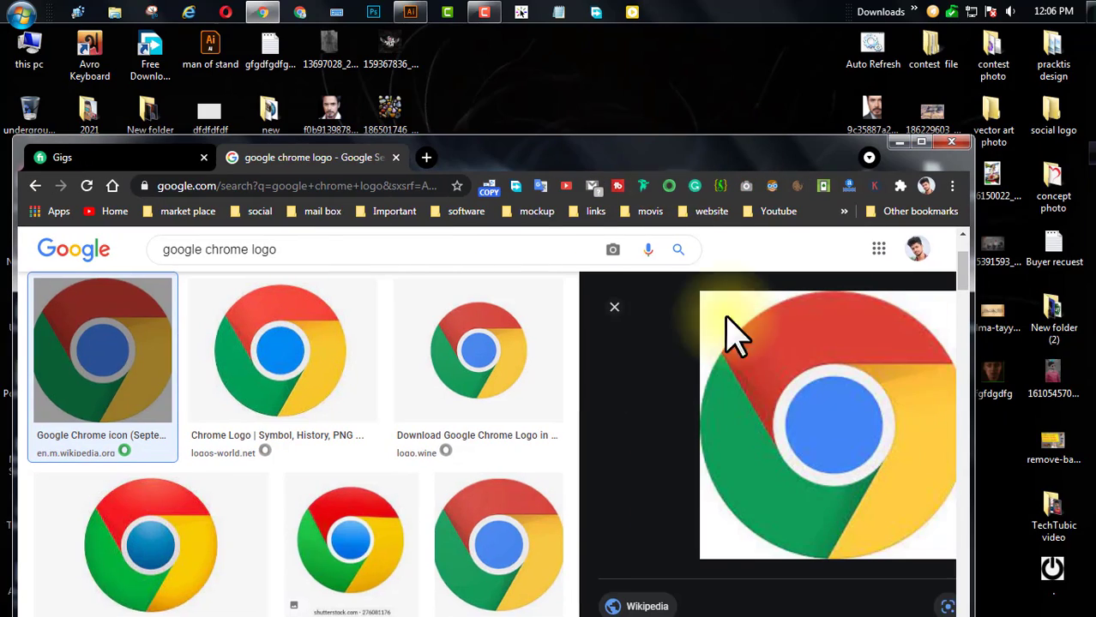
pyautogui.moveTo(733, 331); pyautogui.dragTo(621, 108)
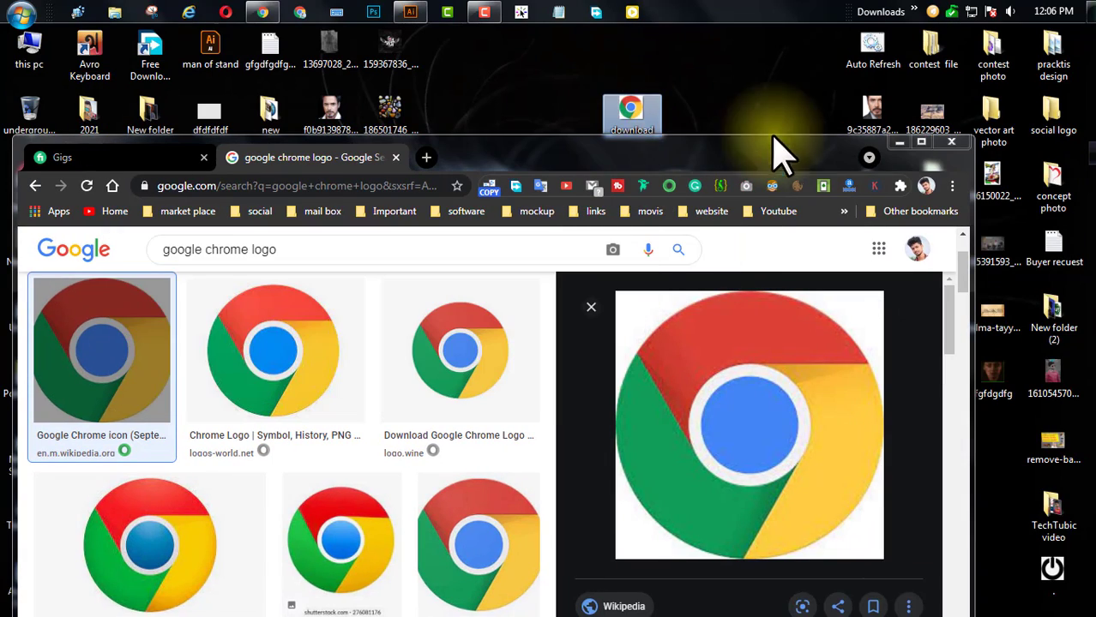
pyautogui.click(899, 142)
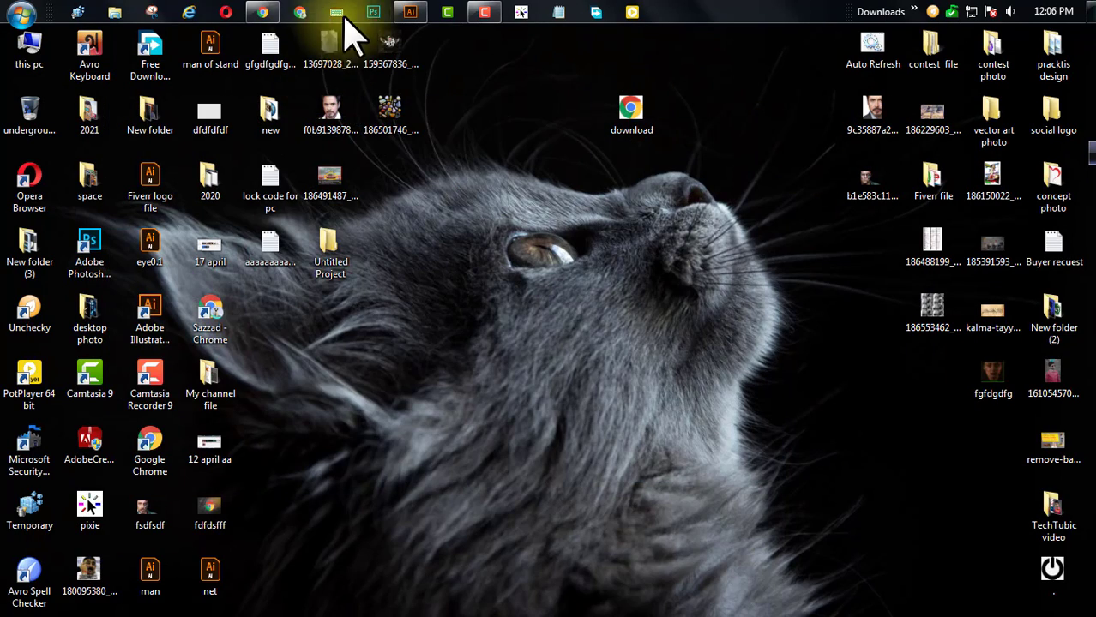
# - Switch to Illustrator and create a new 2560 x 1440 px document with one landscape artboard
pyautogui.click(411, 12)
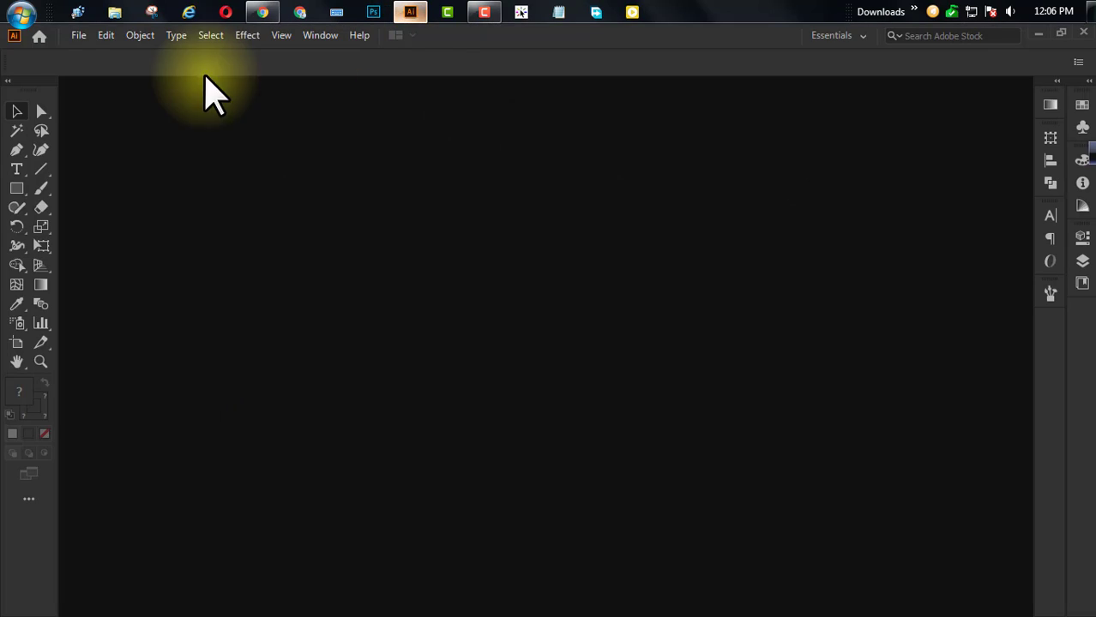
pyautogui.click(78, 36)
pyautogui.click(124, 57)
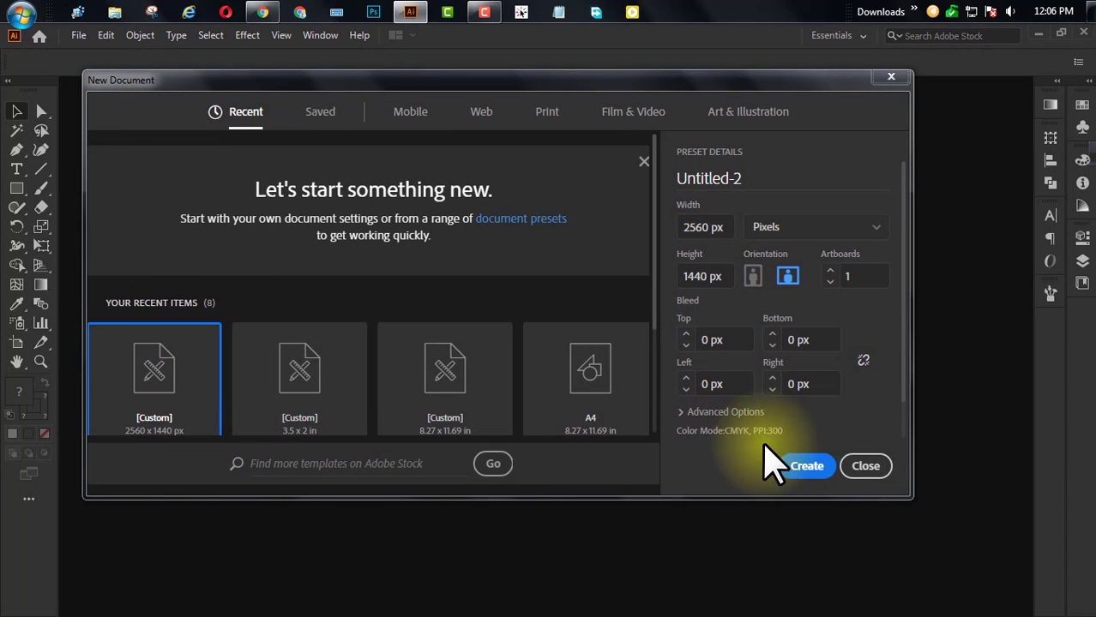
pyautogui.click(801, 463)
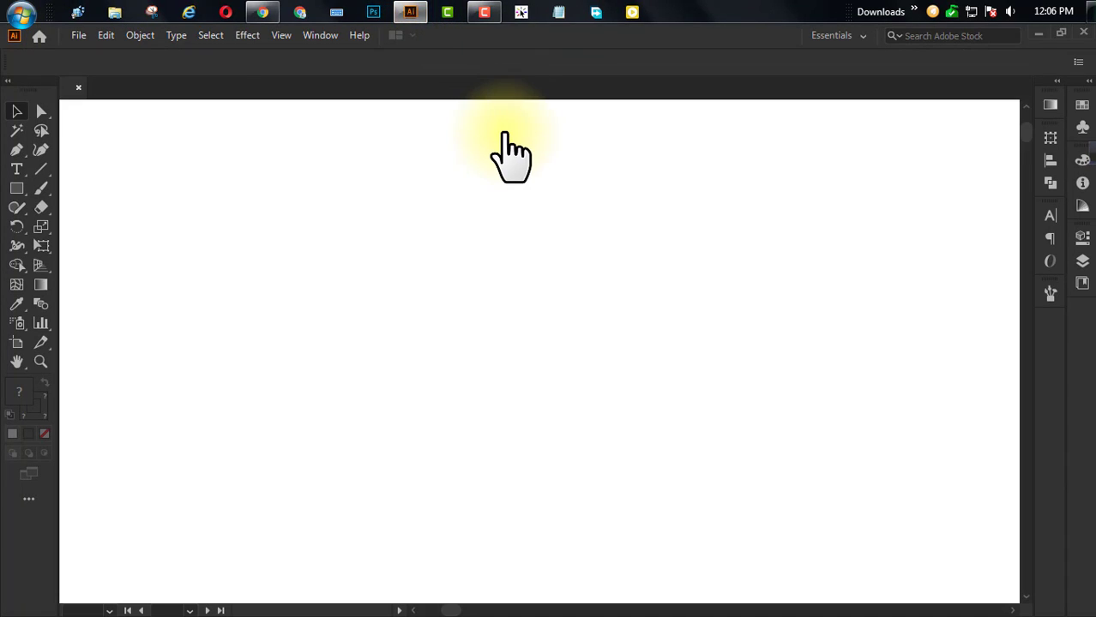
# - Place the desktop image "download" on the artboard, enlarge it proportionally and position it in the artboard's left part
pyautogui.click(414, 16)
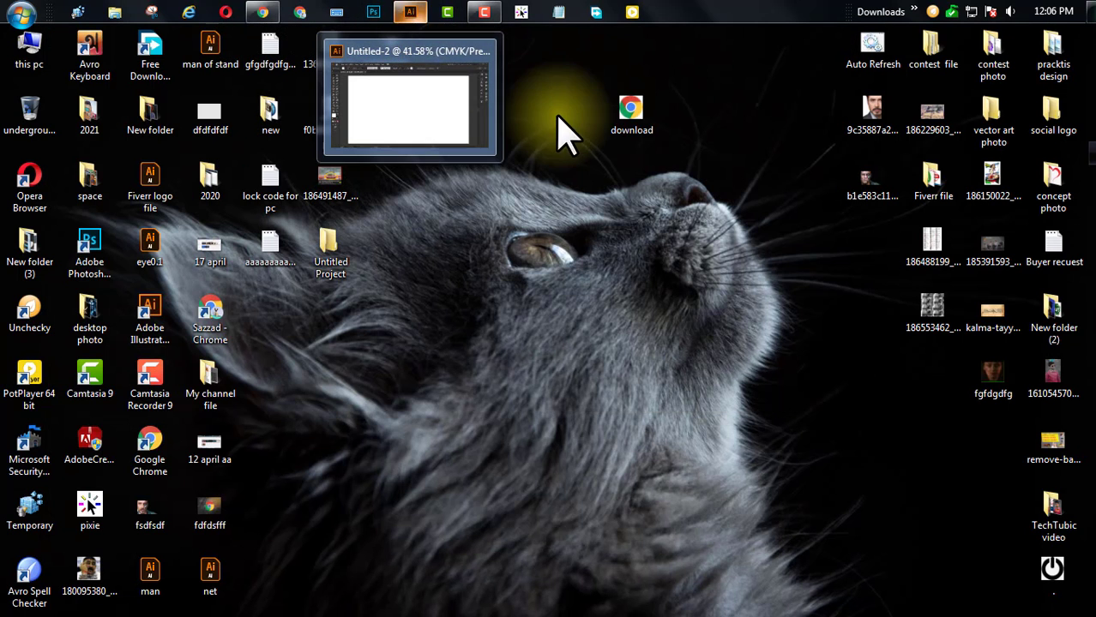
pyautogui.moveTo(633, 113); pyautogui.dragTo(391, 258)
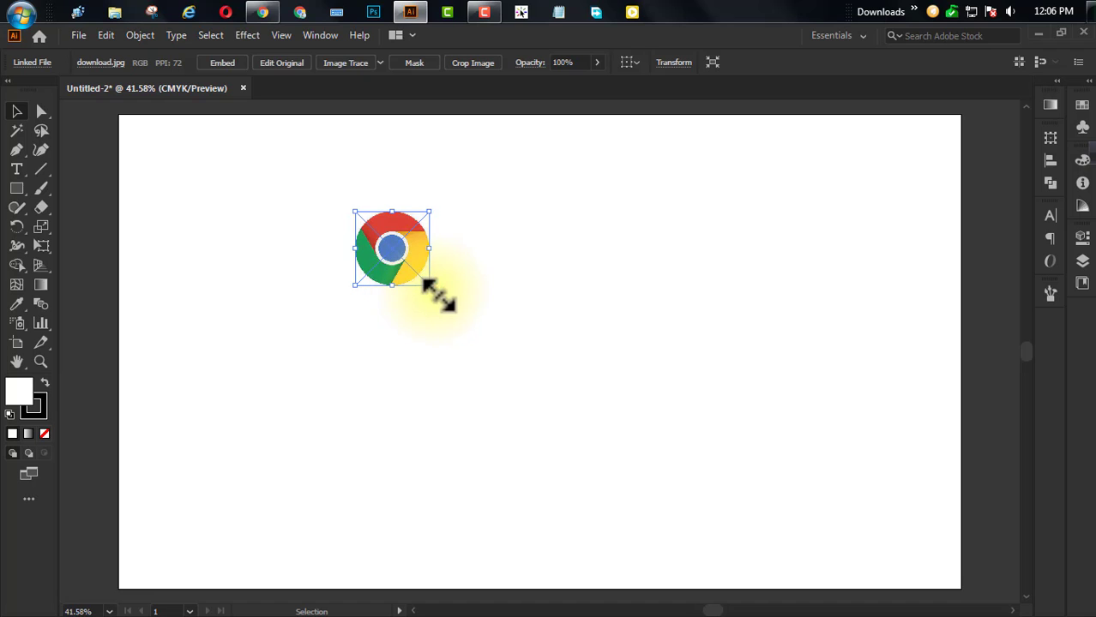
pyautogui.moveTo(437, 294); pyautogui.dragTo(484, 342)
pyautogui.moveTo(429, 266); pyautogui.dragTo(321, 314)
pyautogui.click(477, 355)
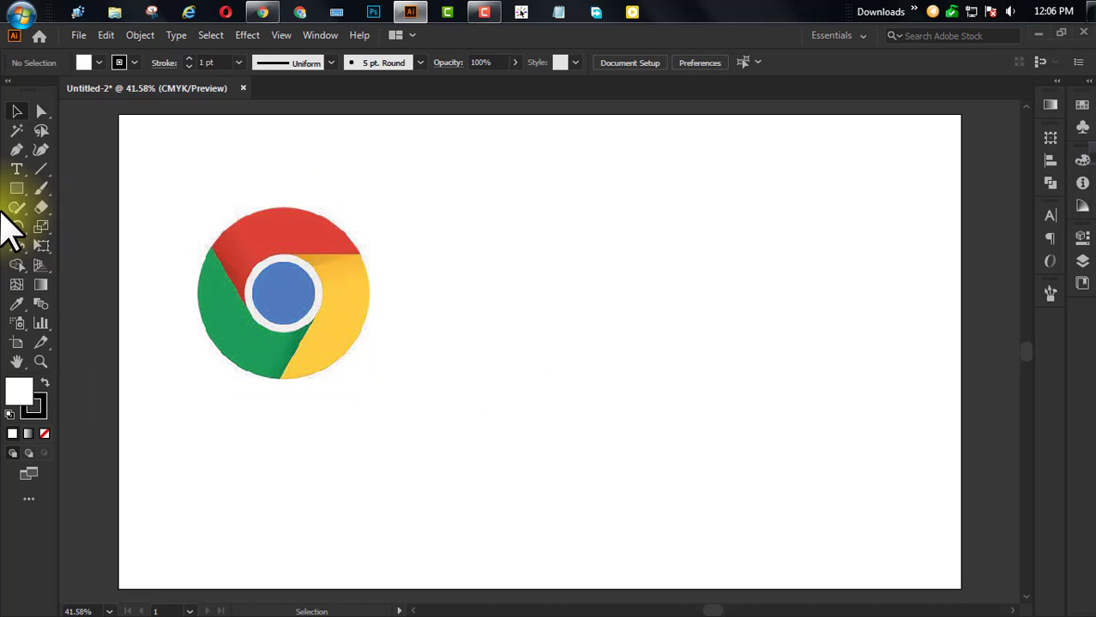
# - Draw a circle with the Ellipse tool beside the Chrome logo, about the same size as the logo
pyautogui.click(17, 188)
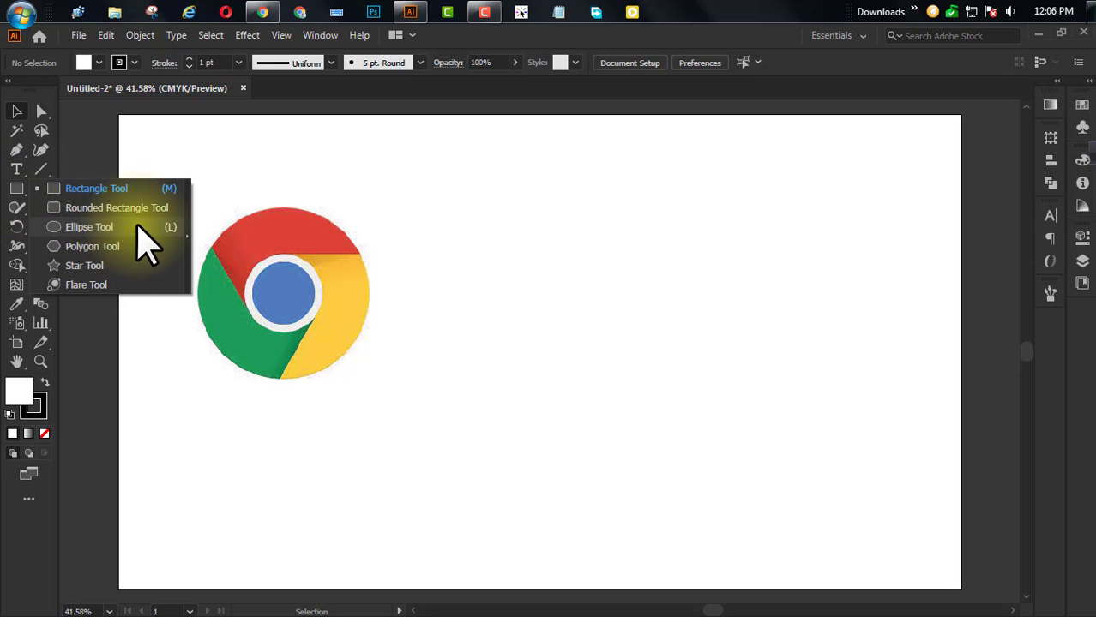
pyautogui.click(96, 227)
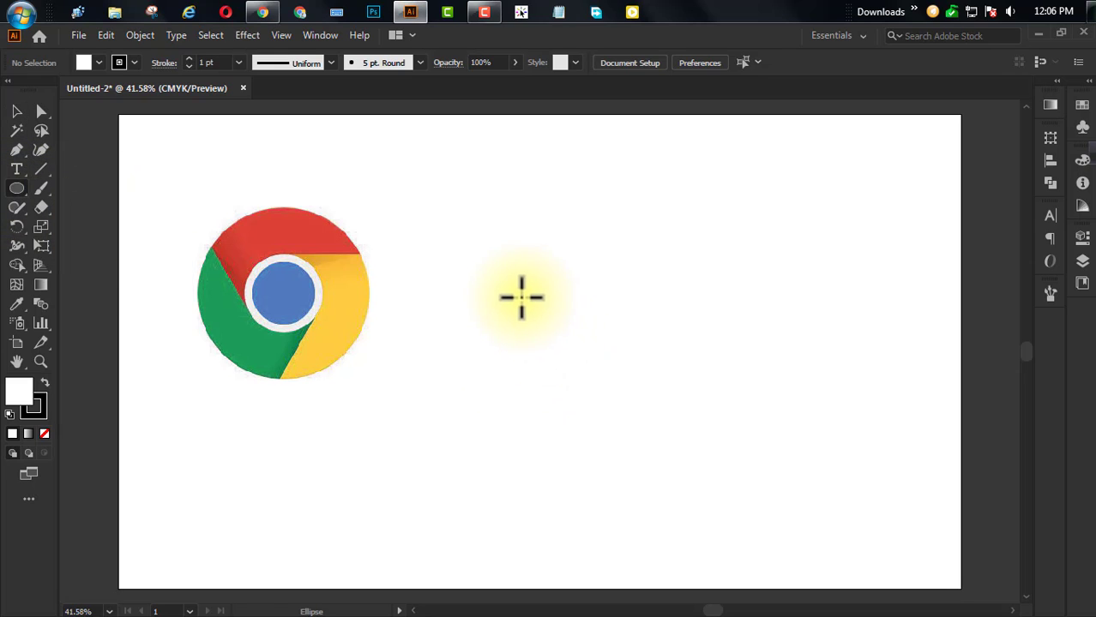
pyautogui.moveTo(513, 292)
pyautogui.mouseDown()
pyautogui.moveTo(605, 393)
pyautogui.moveTo(570, 363)
pyautogui.moveTo(462, 350)
pyautogui.moveTo(355, 362)
pyautogui.moveTo(372, 375)
pyautogui.moveTo(350, 367)
pyautogui.moveTo(354, 378)
pyautogui.moveTo(598, 408)
pyautogui.moveTo(607, 396)
pyautogui.mouseUp()
pyautogui.hotkey('alt', 'space')
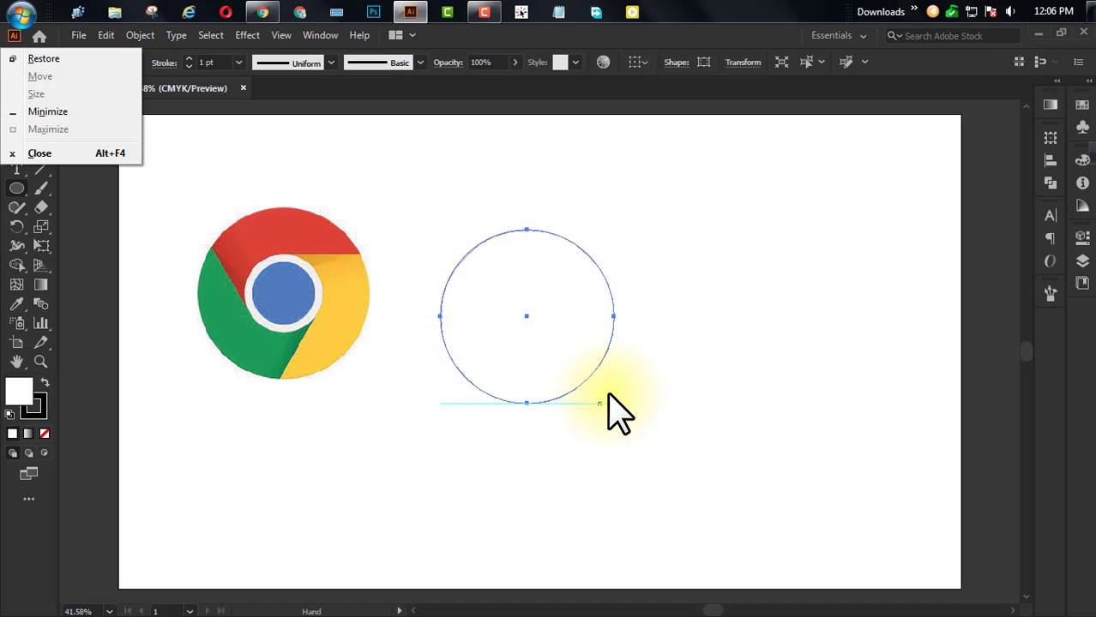
pyautogui.click(110, 167)
pyautogui.click(268, 240)
pyautogui.click(588, 344)
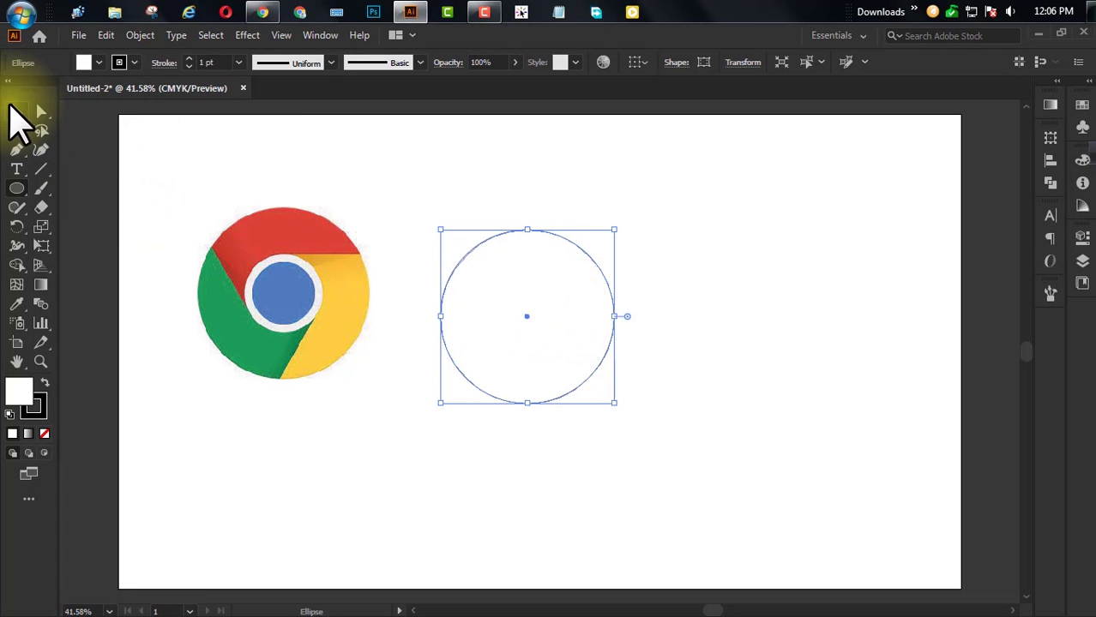
# - Remove the circle's stroke and fill it with the dark grey #44423B
pyautogui.click(16, 111)
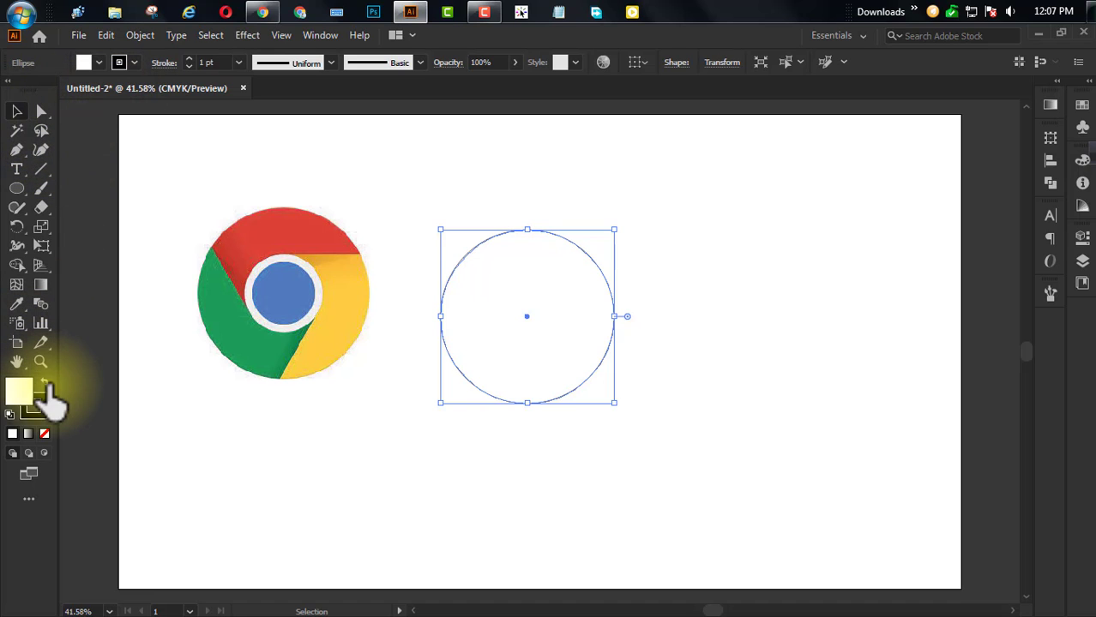
pyautogui.click(38, 411)
pyautogui.click(44, 433)
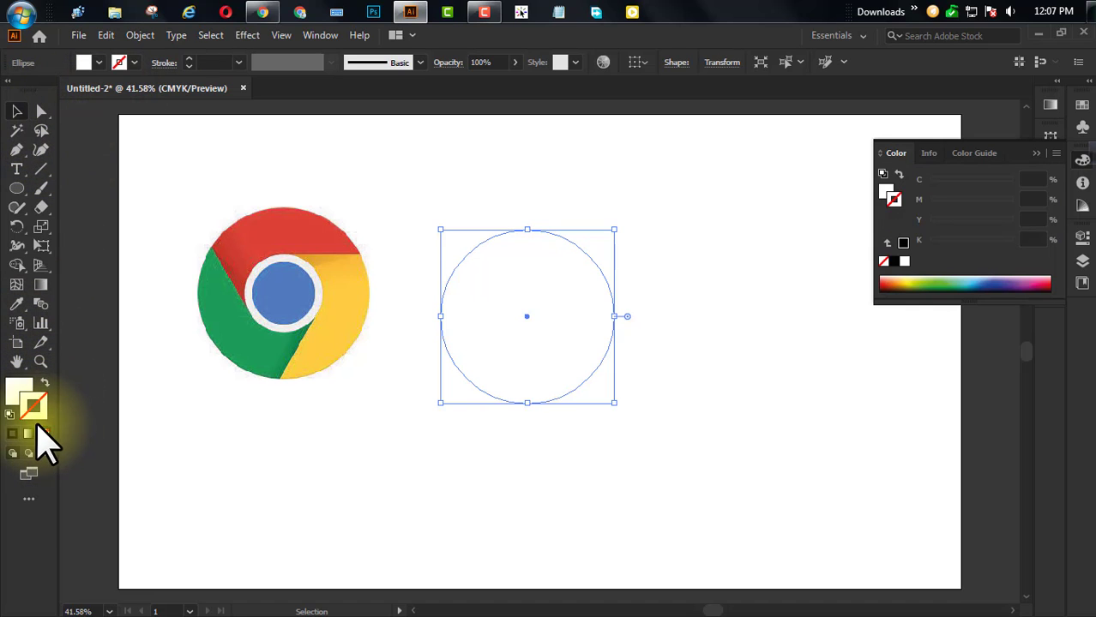
pyautogui.doubleClick(19, 387)
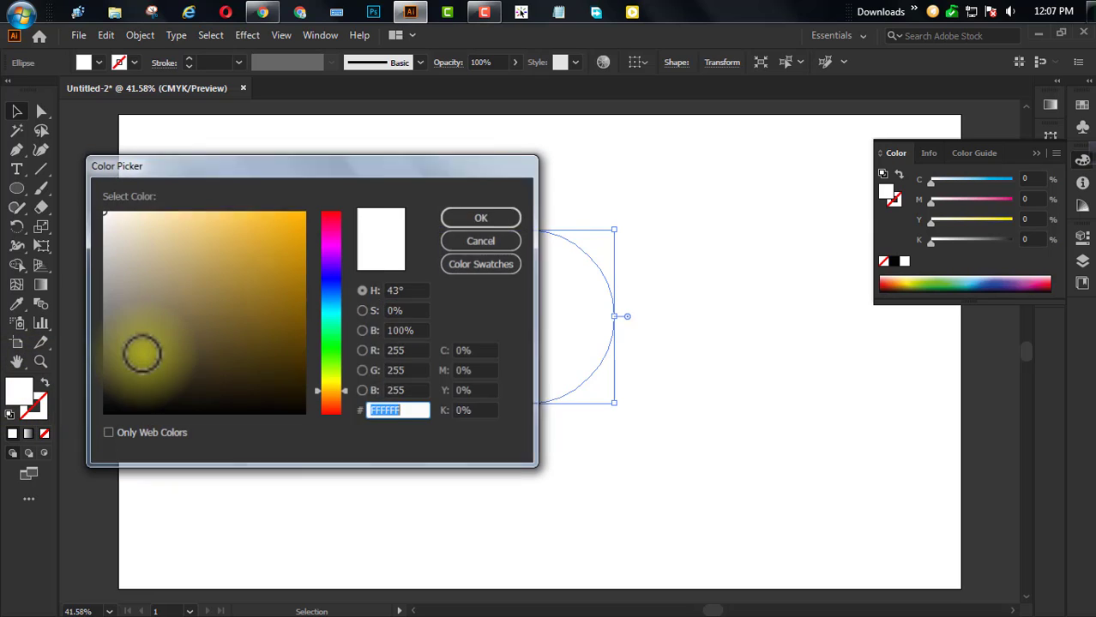
pyautogui.click(150, 344)
pyautogui.click(126, 360)
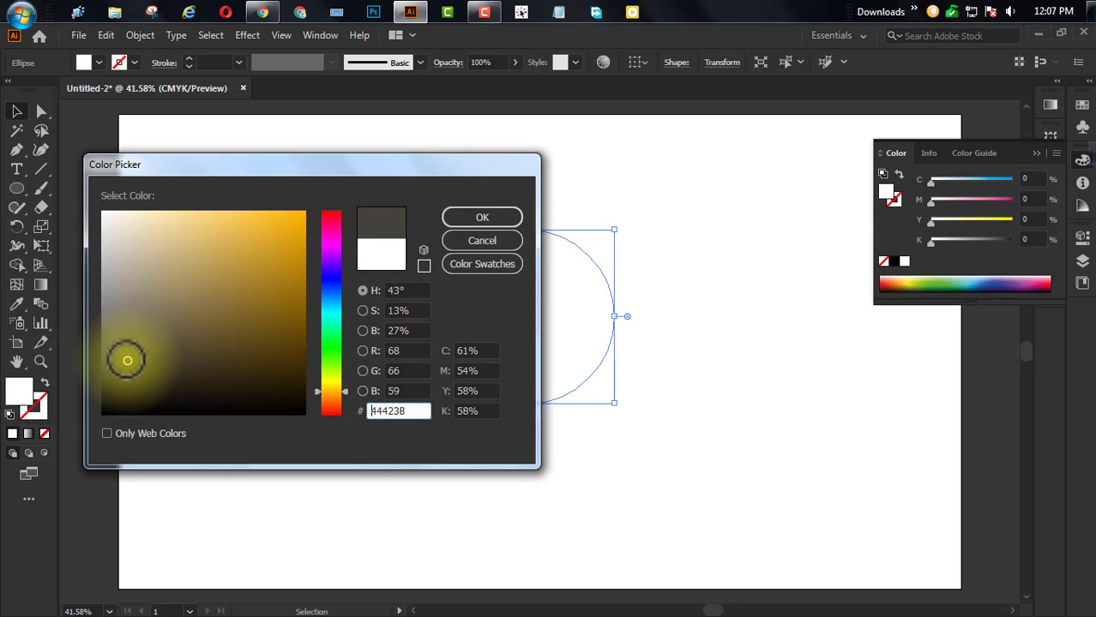
pyautogui.click(481, 217)
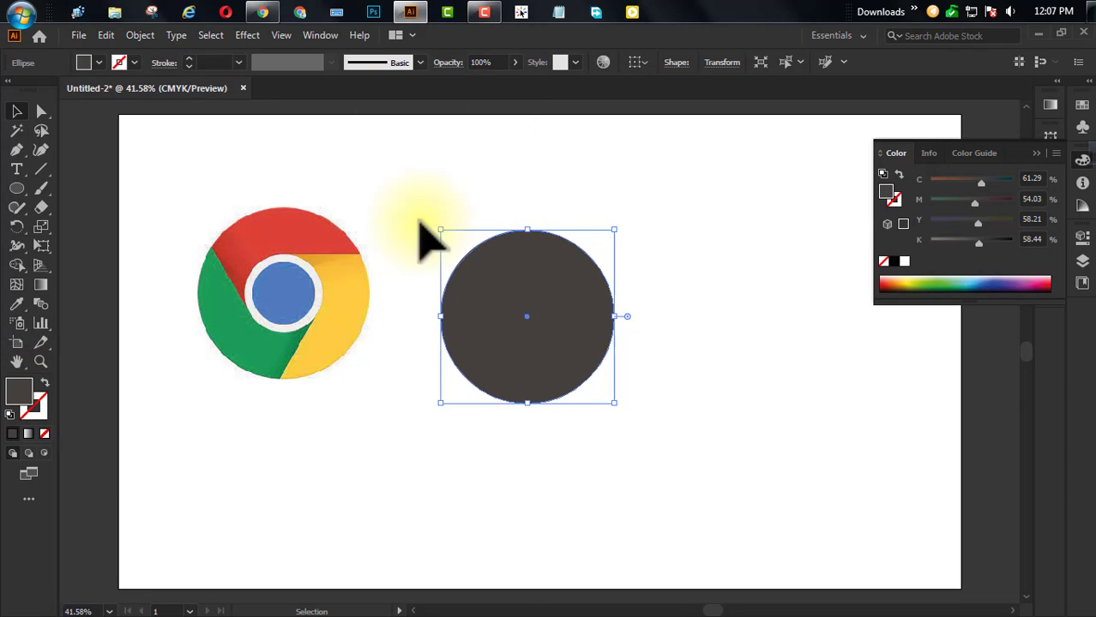
pyautogui.click(656, 313)
# - Scale the circle down about its centre to about 185 px and fill it with the blue sampled from the logo's centre
pyautogui.click(553, 326)
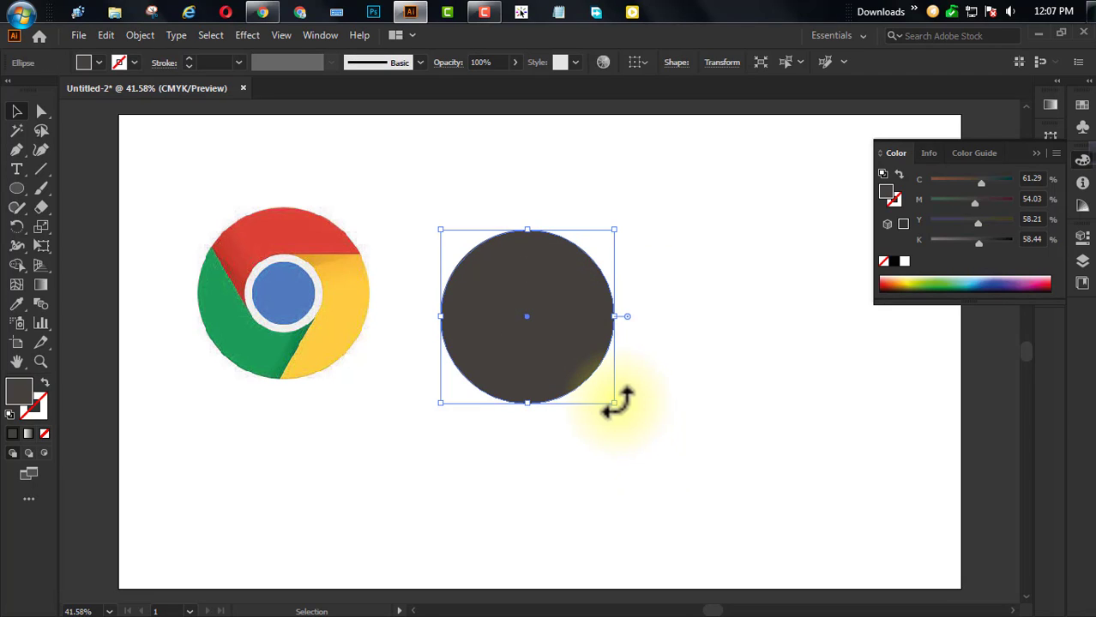
pyautogui.moveTo(615, 403); pyautogui.dragTo(563, 370)
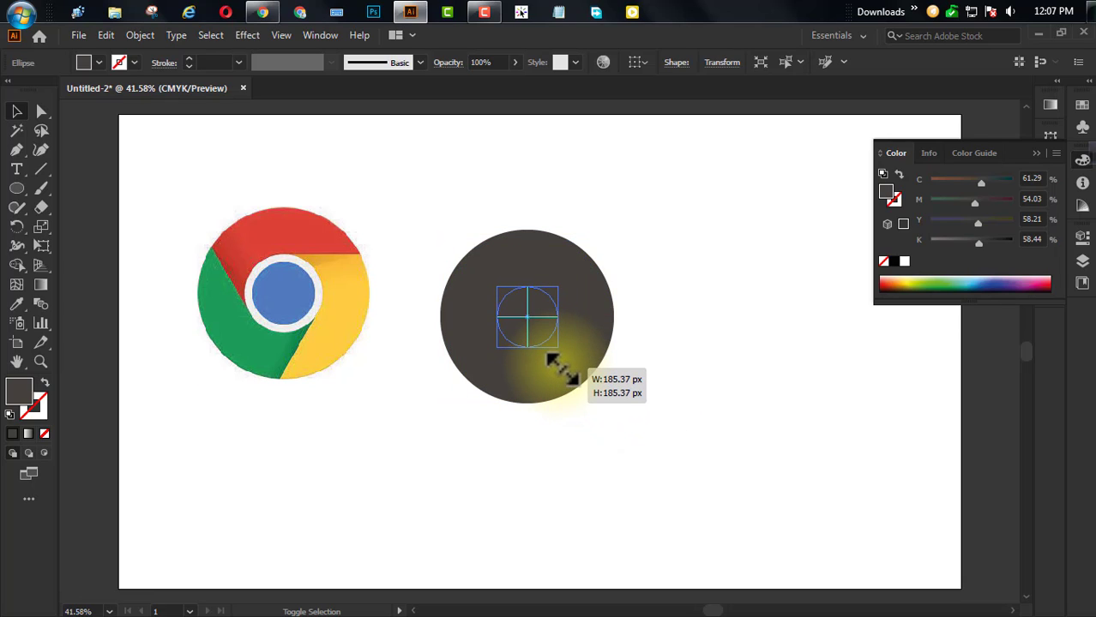
pyautogui.moveTo(562, 370); pyautogui.dragTo(561, 368)
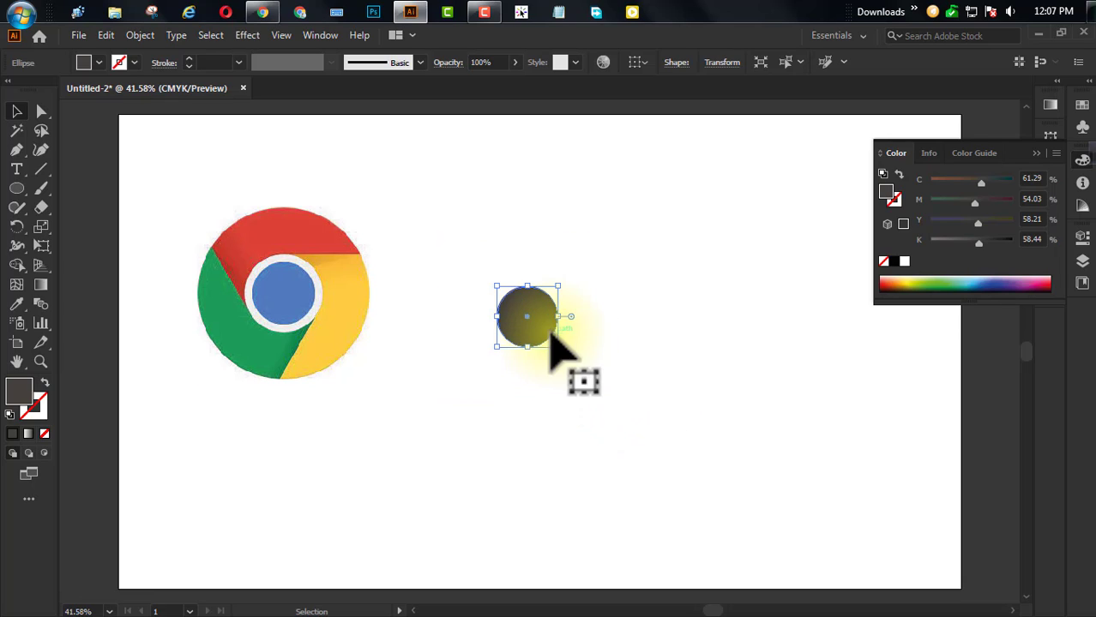
pyautogui.moveTo(18, 313); pyautogui.dragTo(125, 307)
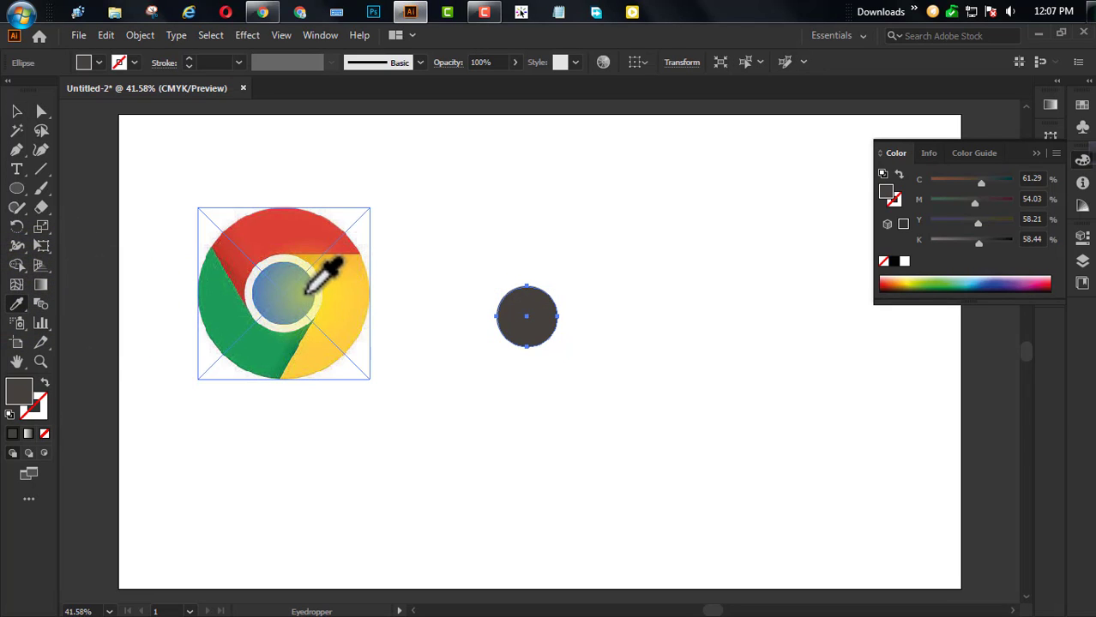
pyautogui.click(302, 296)
pyautogui.click(17, 112)
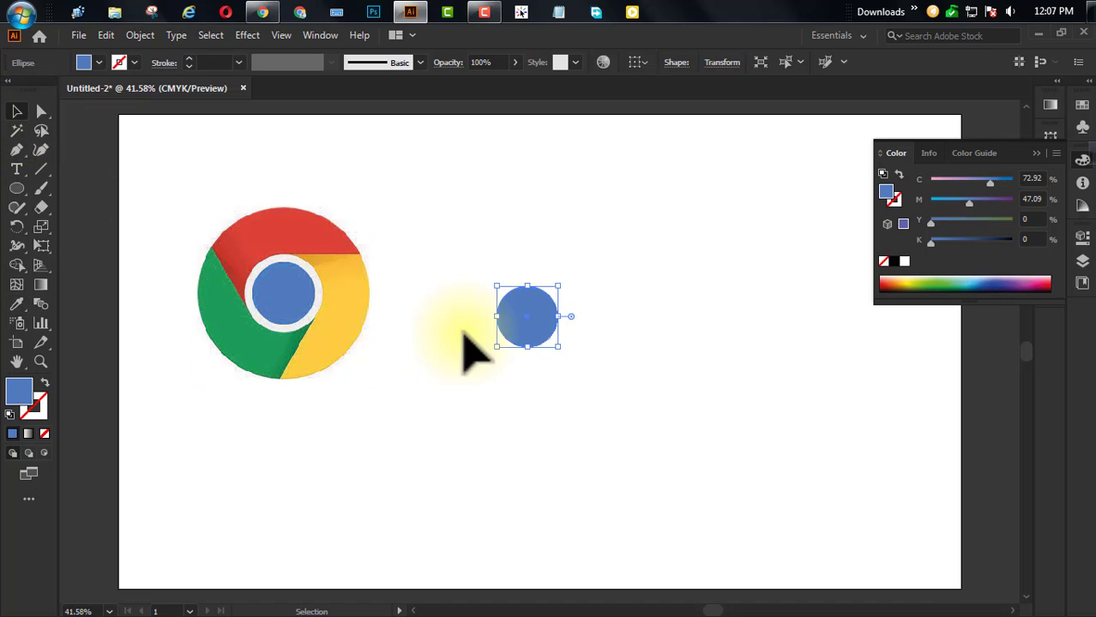
# - Duplicate the blue circle in place and enlarge the copy slightly about its centre to the size of the logo's white ring
pyautogui.hotkey('ctrl', 'c')
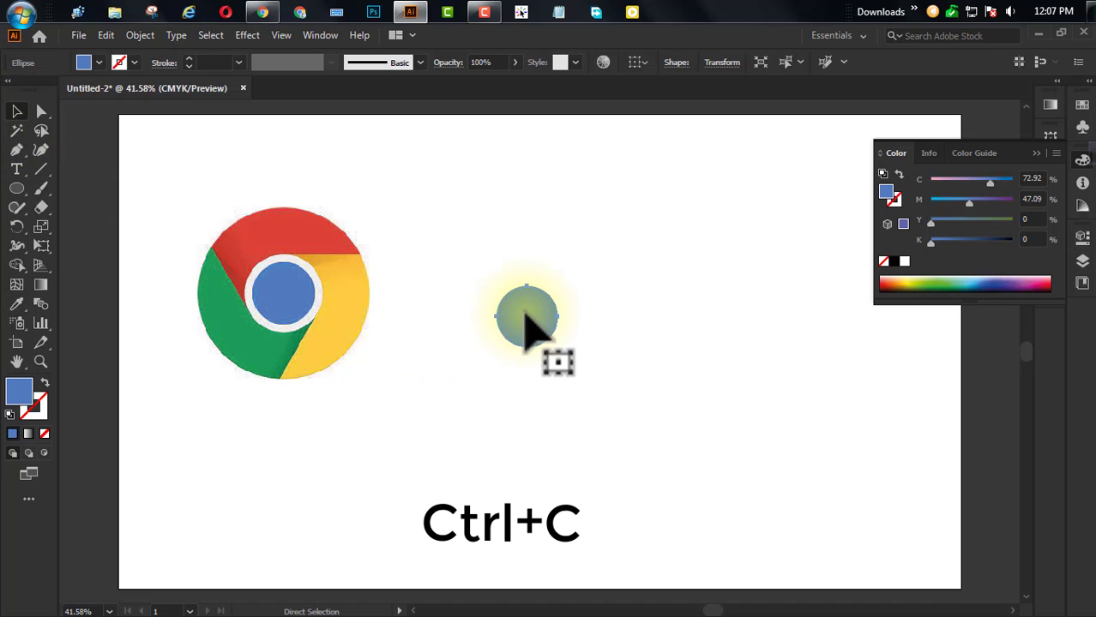
pyautogui.hotkey('ctrl', 'f')
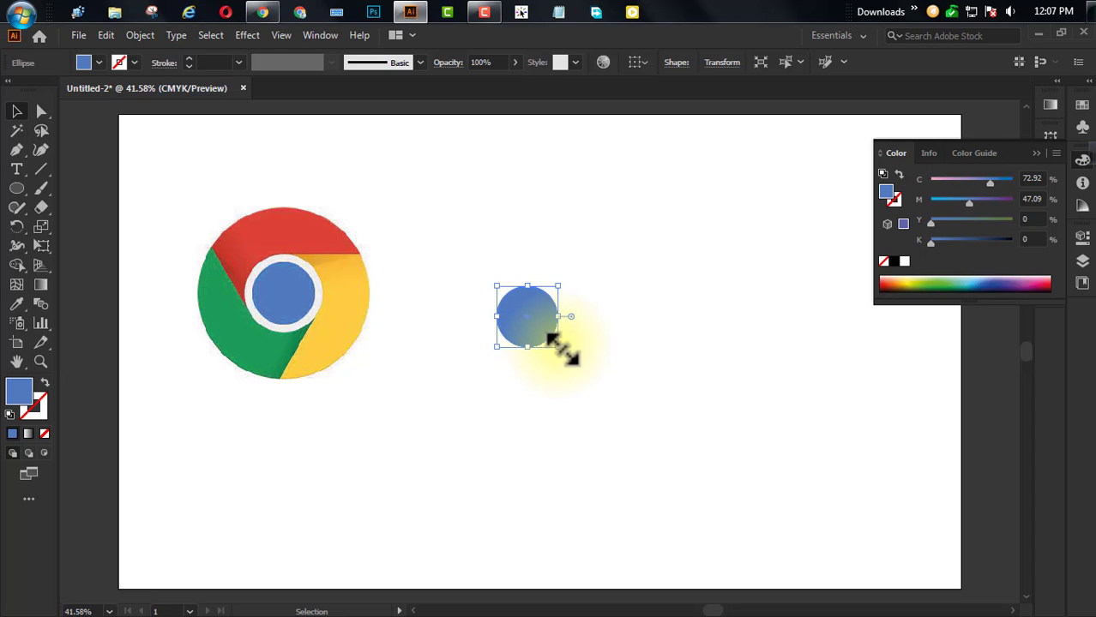
pyautogui.moveTo(558, 347); pyautogui.dragTo(570, 353)
pyautogui.hotkey('alt', 'shift')
pyautogui.rightClick(536, 318)
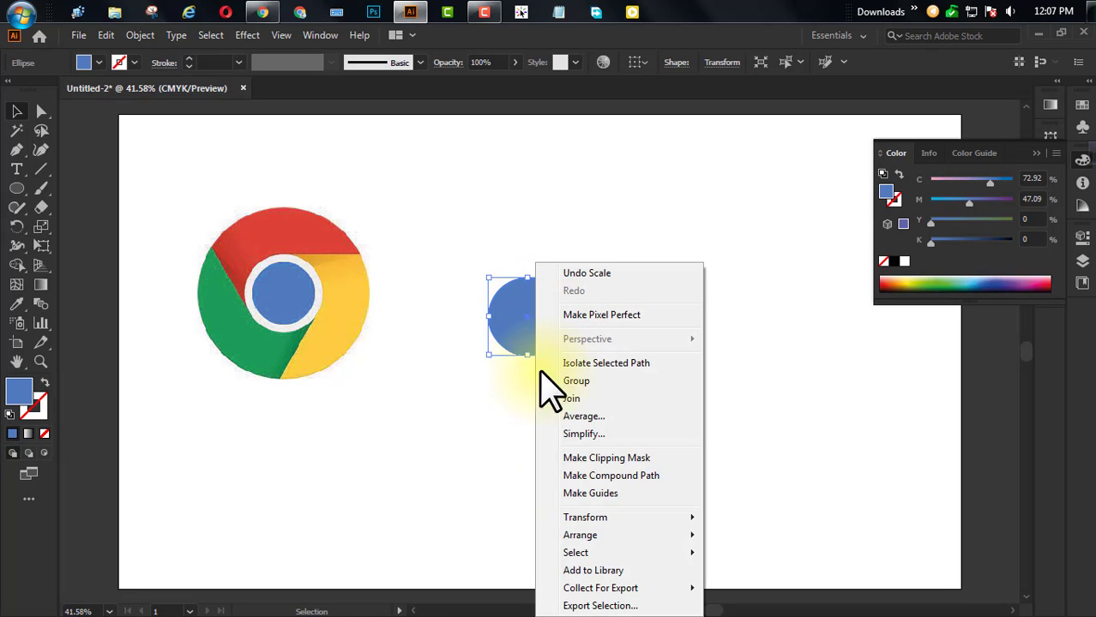
# - Fill the enlarged circle copy with the dark grey #525456
pyautogui.click(18, 392)
pyautogui.doubleClick(18, 394)
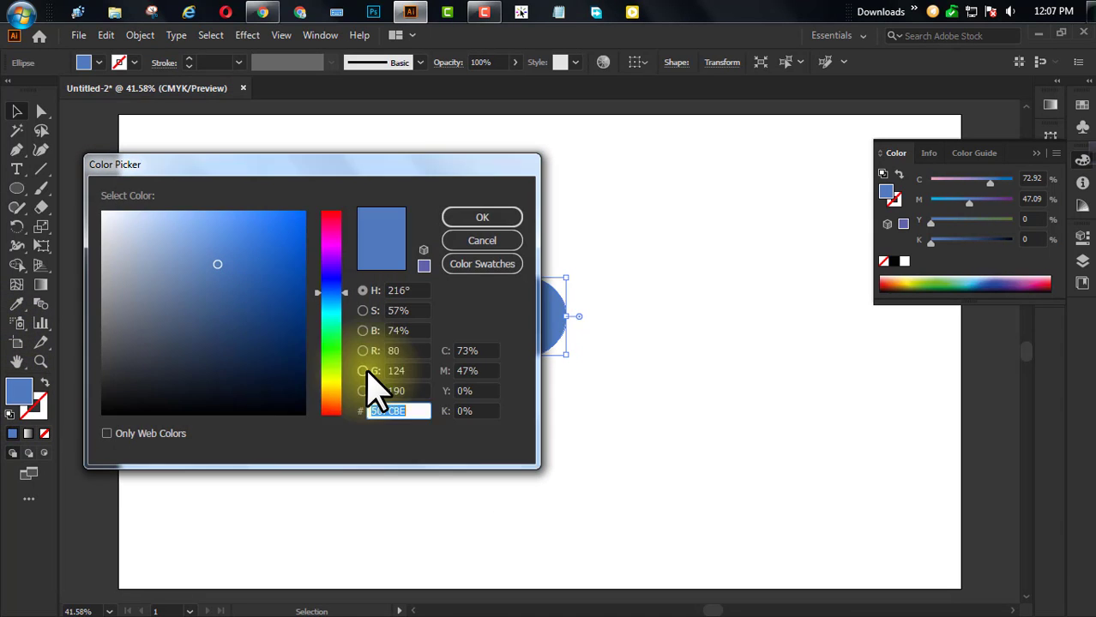
pyautogui.moveTo(172, 352); pyautogui.dragTo(110, 345)
pyautogui.click(481, 219)
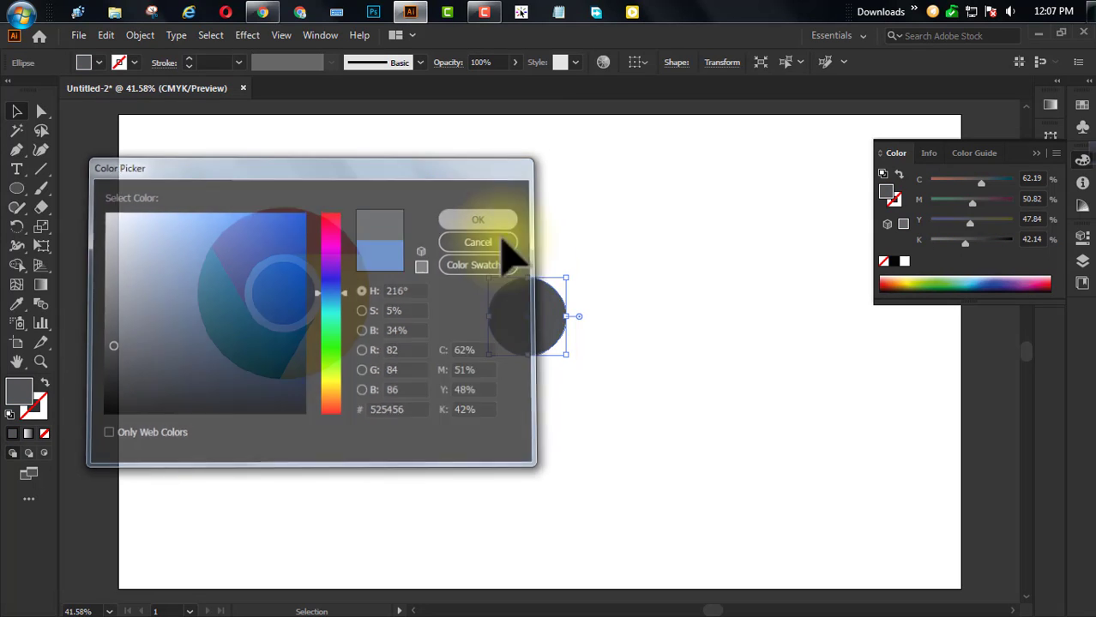
# - Send the dark grey circle to the back, behind the blue circle, and deselect it
pyautogui.rightClick(549, 316)
pyautogui.moveTo(604, 540)
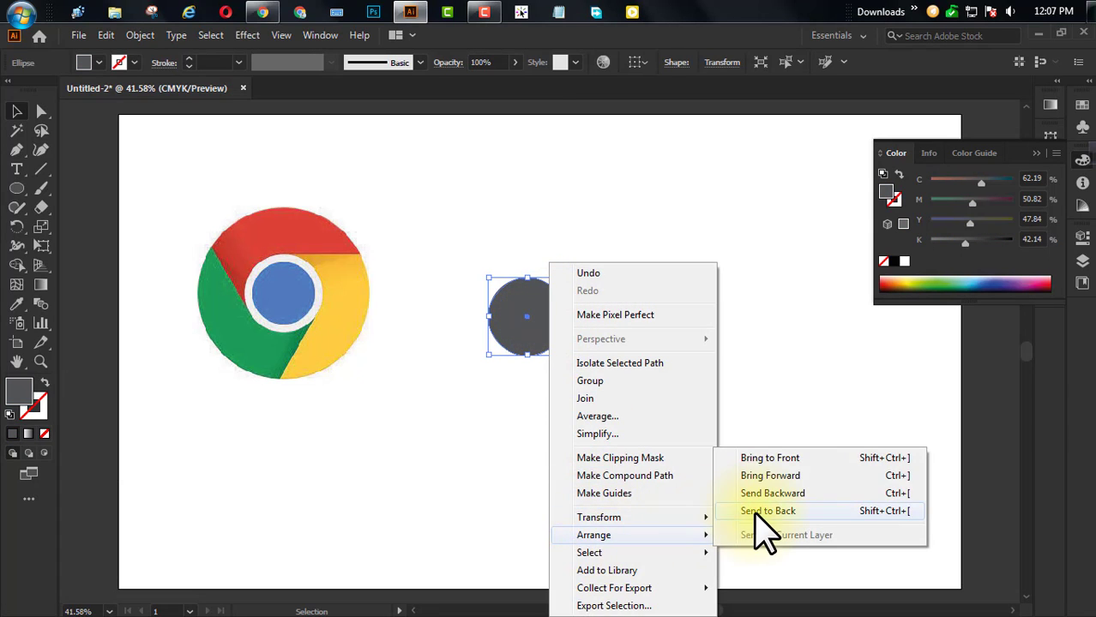
pyautogui.click(763, 511)
pyautogui.click(650, 373)
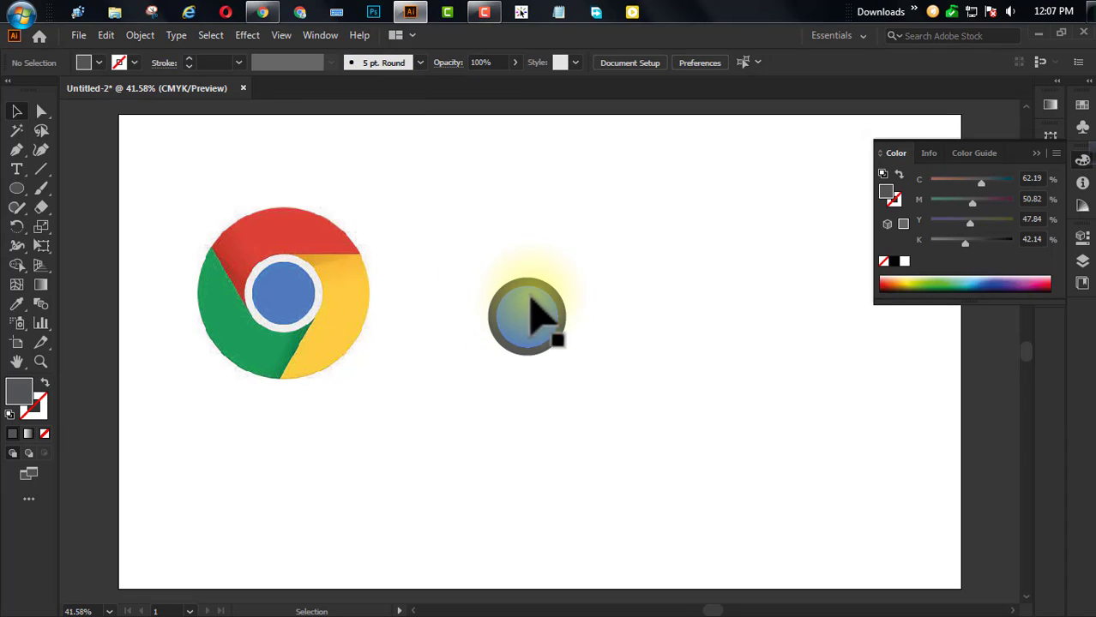
# - Duplicate the dark grey circle in place and enlarge it about its centre to roughly the full size of the logo
pyautogui.click(559, 310)
pyautogui.hotkey('ctrl', 'c')
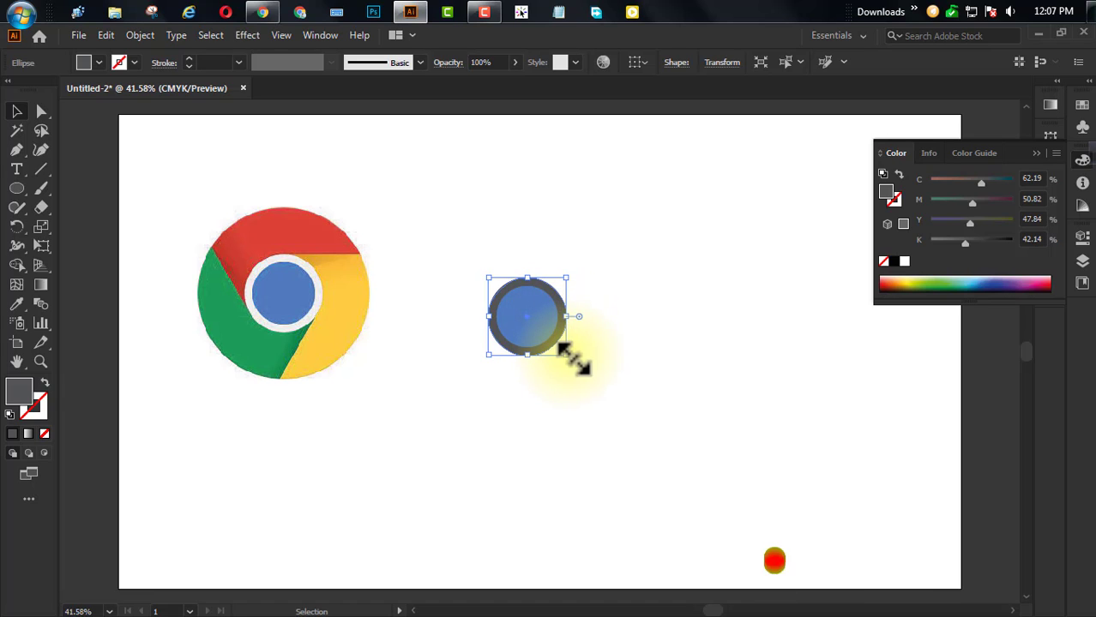
pyautogui.moveTo(573, 358); pyautogui.dragTo(630, 415)
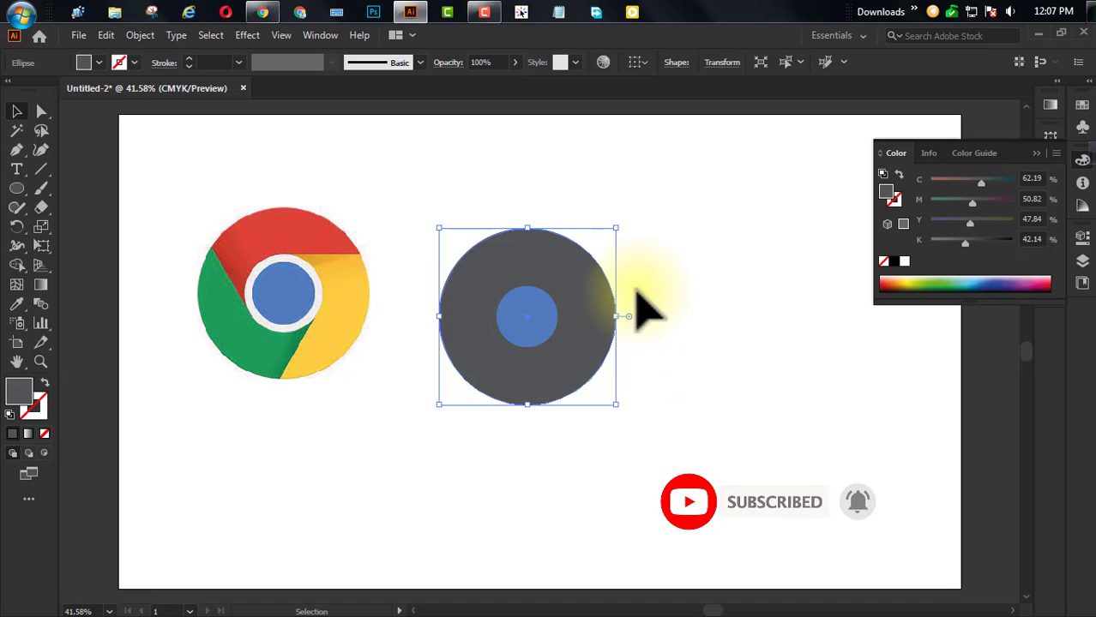
# - Fill the largest circle with the near-black colour #0E1011
pyautogui.doubleClick(20, 396)
pyautogui.click(218, 371)
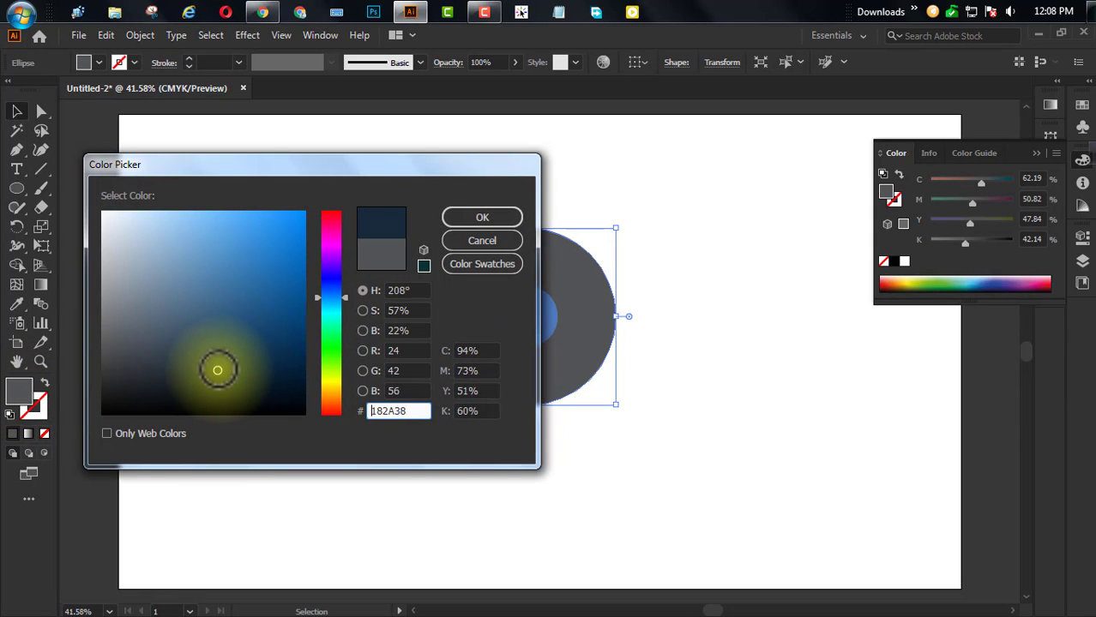
pyautogui.moveTo(218, 370); pyautogui.dragTo(143, 401)
pyautogui.click(507, 217)
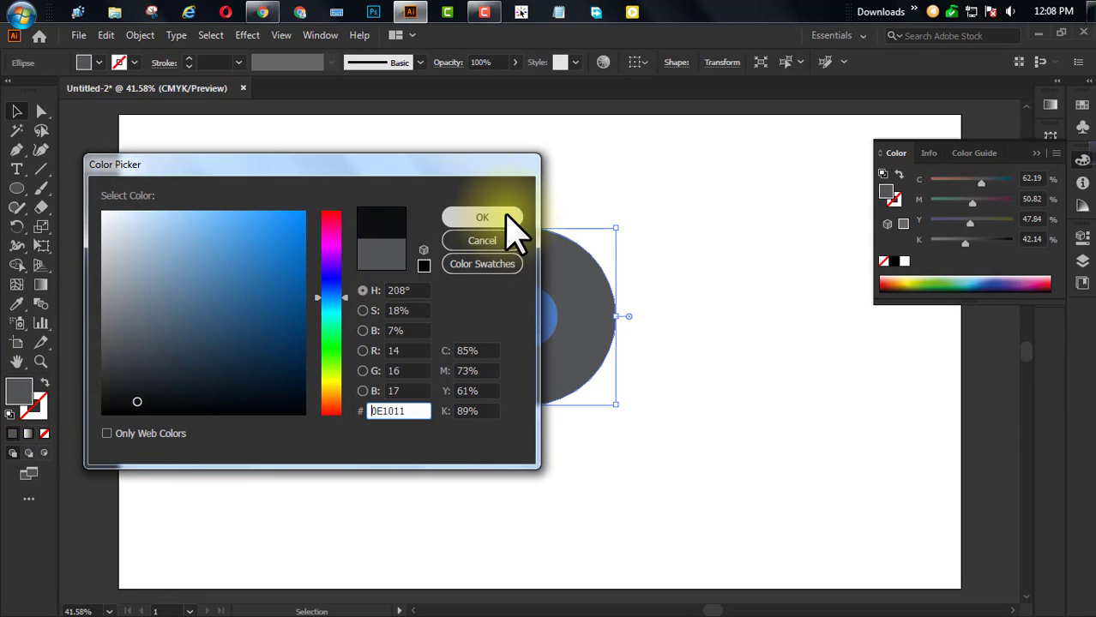
# - Send the near-black circle to the back, behind the grey and blue circles, and deselect it
pyautogui.rightClick(588, 306)
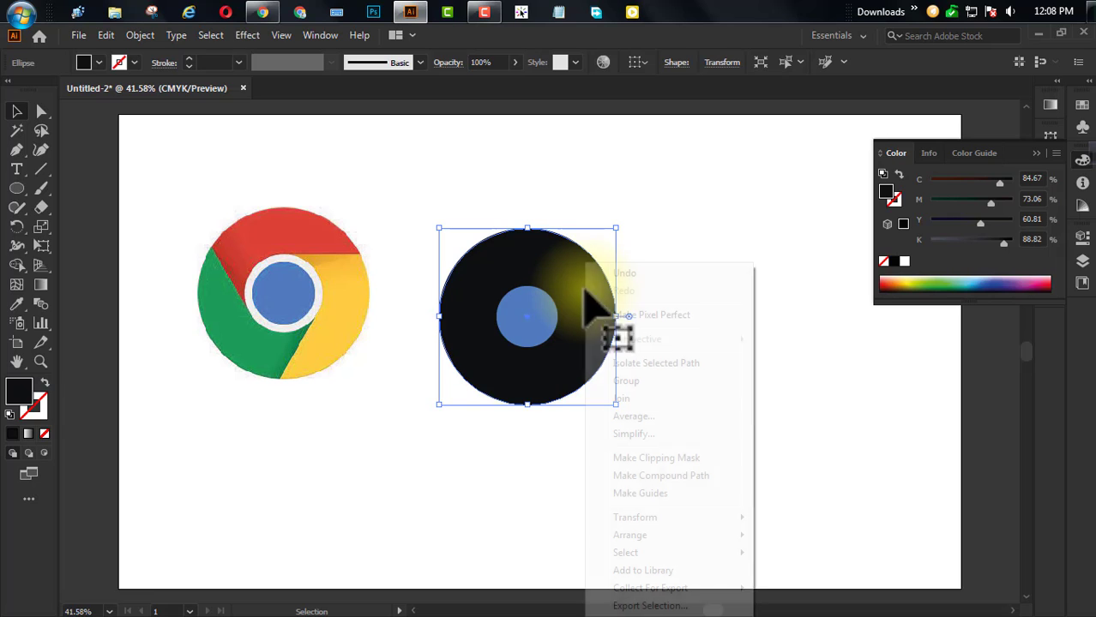
pyautogui.moveTo(679, 530)
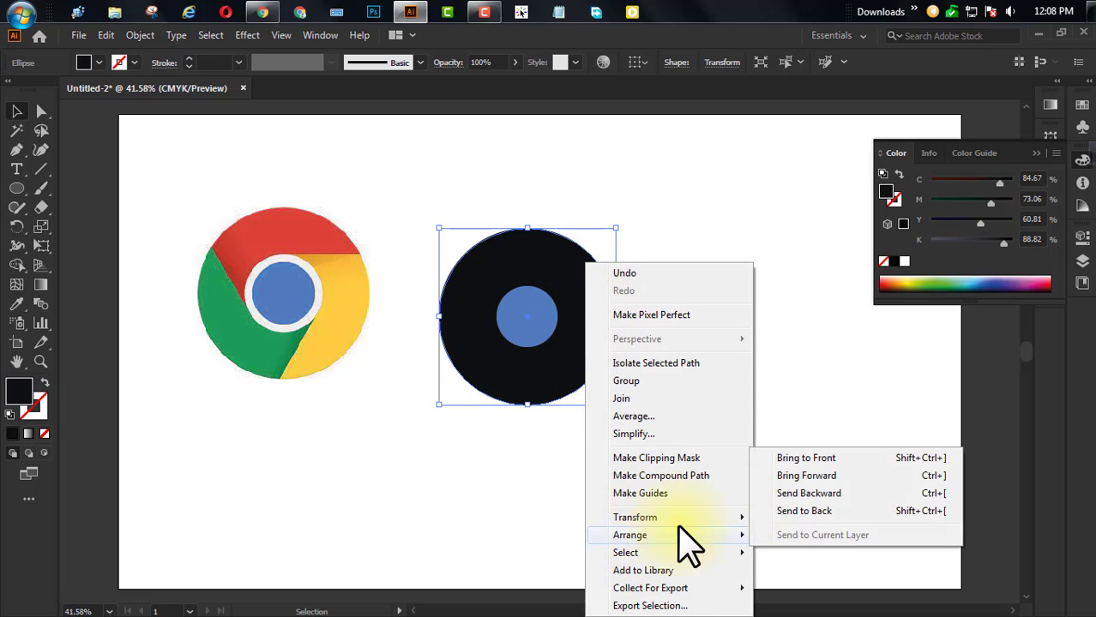
pyautogui.click(804, 512)
pyautogui.click(767, 413)
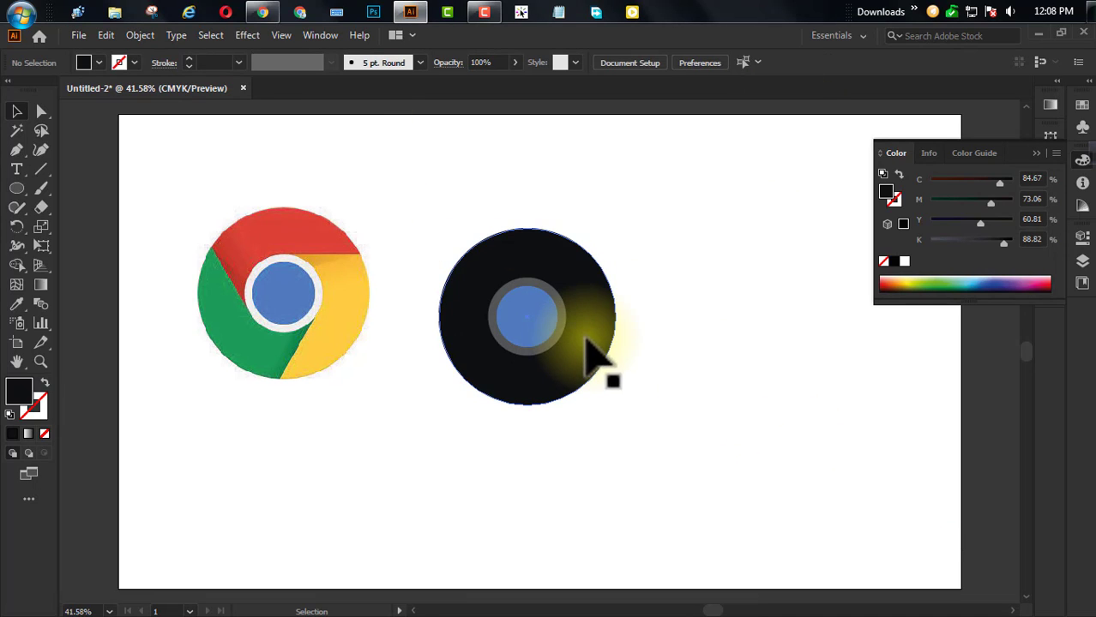
# - Enlarge the near-black circle slightly about its centre, keeping its proportions, and deselect it
pyautogui.click(600, 342)
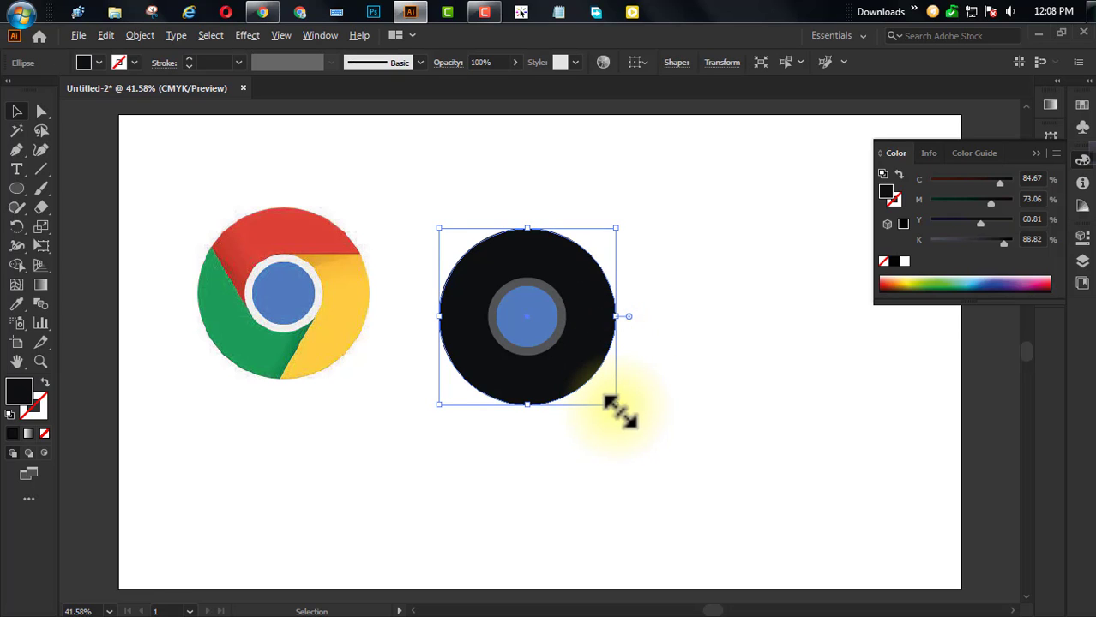
pyautogui.moveTo(618, 410); pyautogui.dragTo(619, 408)
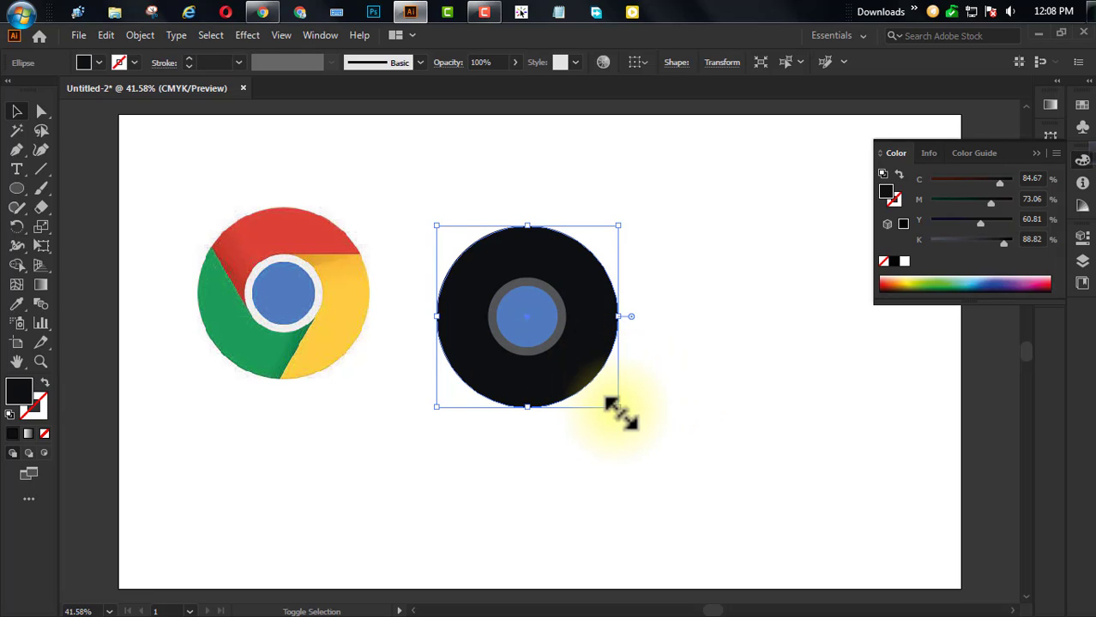
pyautogui.moveTo(617, 406); pyautogui.dragTo(622, 412)
pyautogui.click(699, 380)
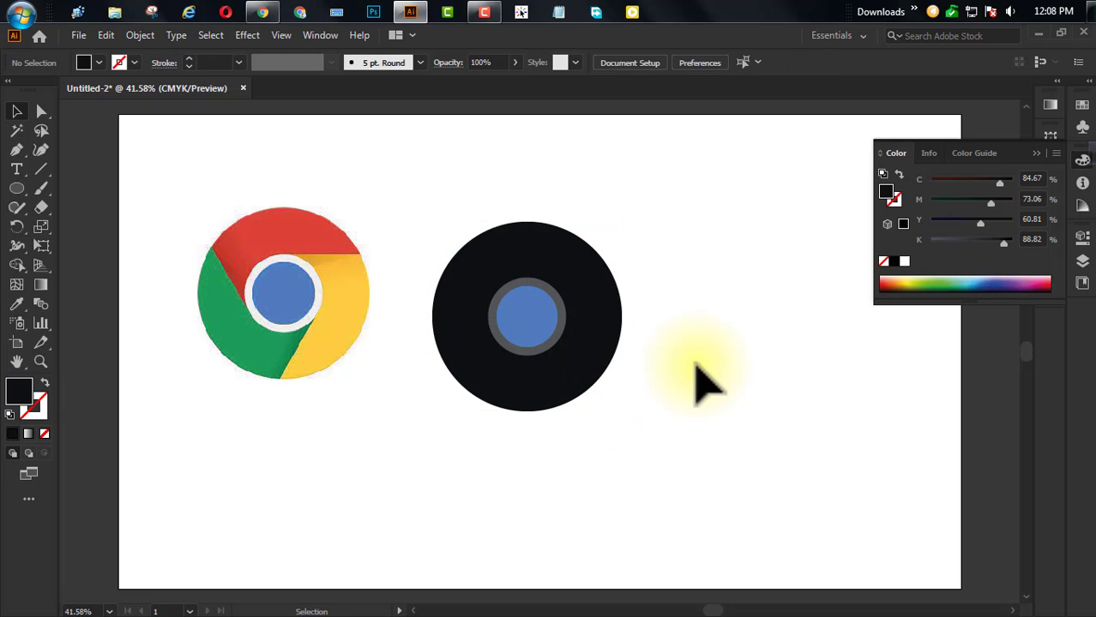
# - Collapse the colour settings and enlarge the blue and dark grey circles together slightly about their shared centre
pyautogui.click(1042, 162)
pyautogui.click(543, 333)
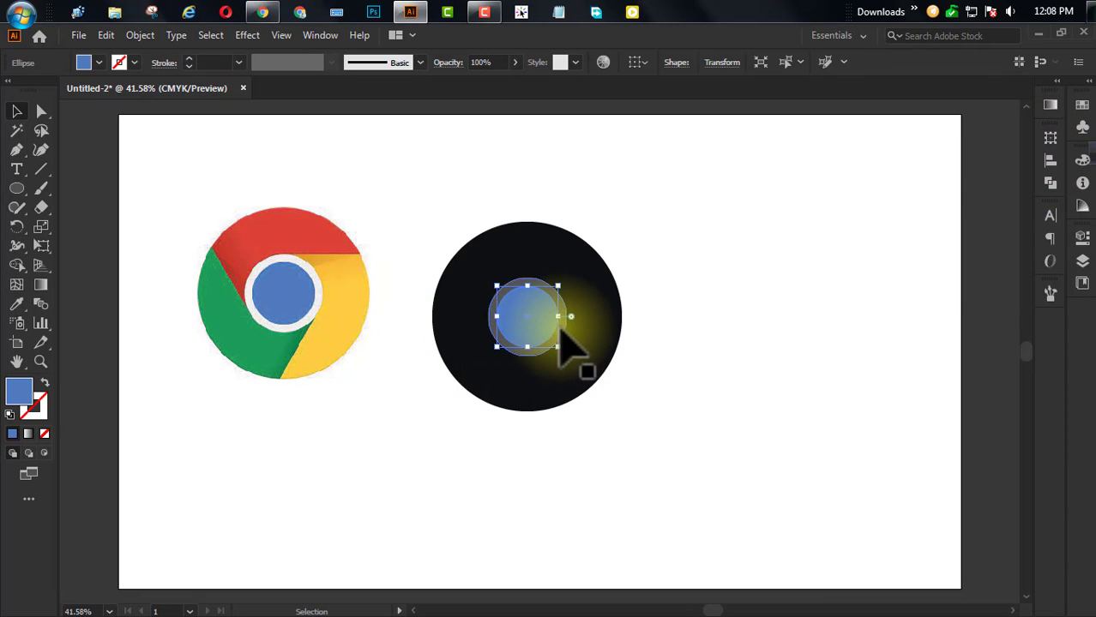
pyautogui.moveTo(558, 346); pyautogui.dragTo(570, 360)
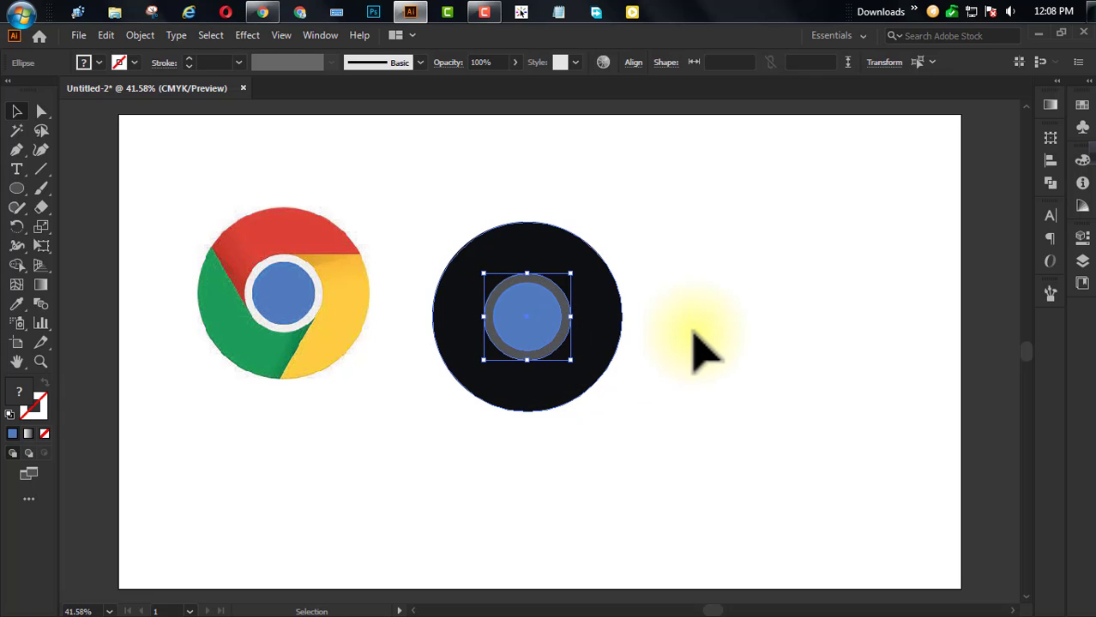
pyautogui.click(707, 332)
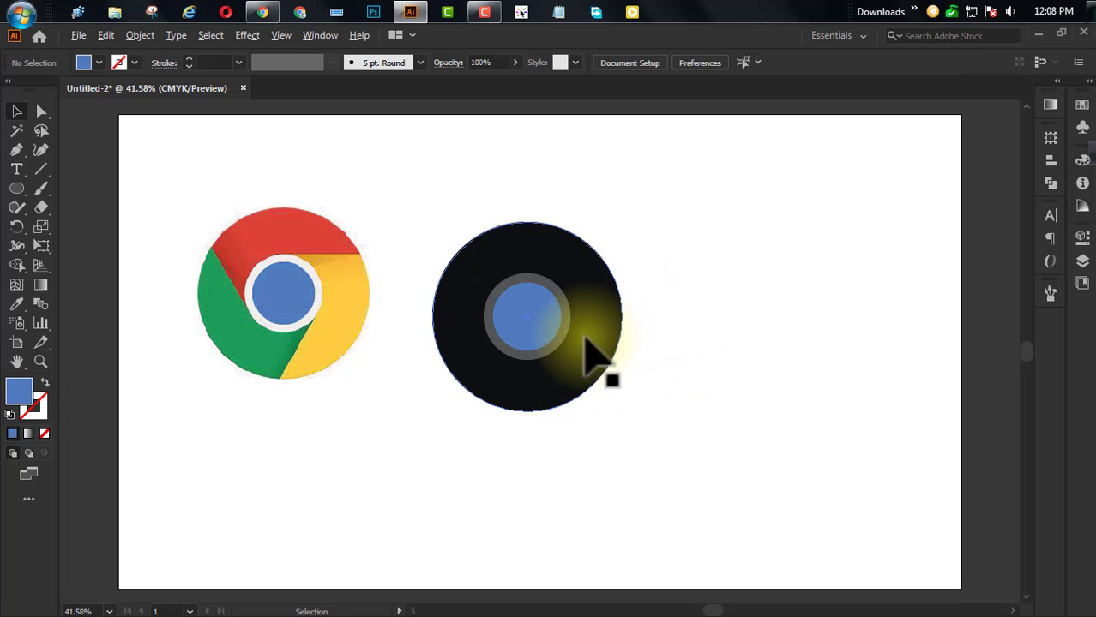
# - Draw a horizontal straight path with the Pen tool from the top of the grey ring to just beyond the black circle's right edge
pyautogui.scroll(1, 588, 343)
pyautogui.click(602, 349)
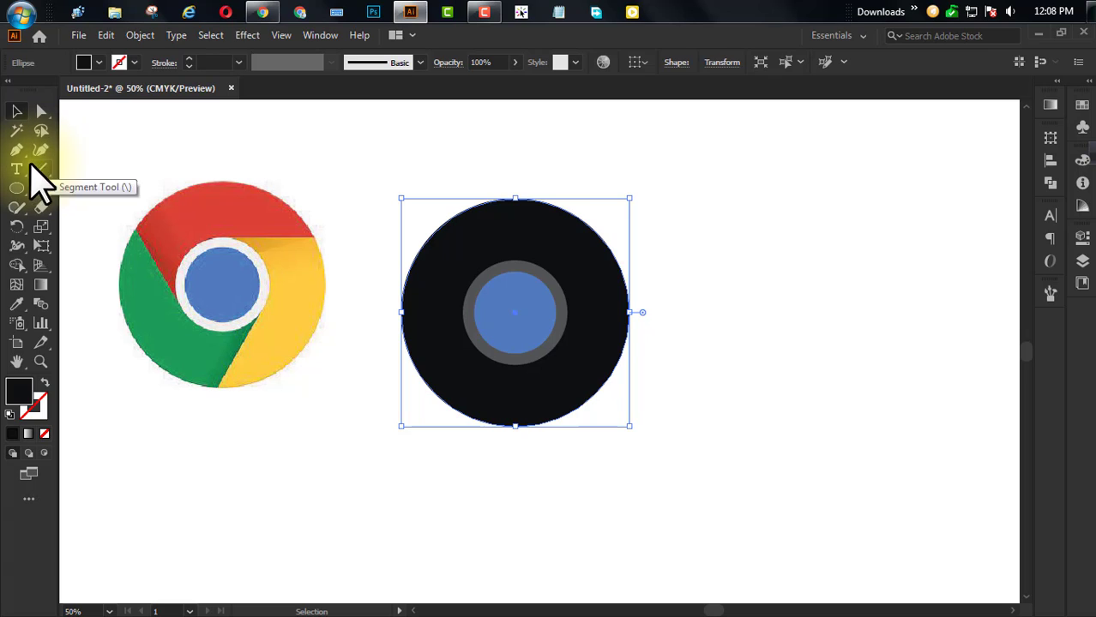
pyautogui.moveTo(16, 149); pyautogui.dragTo(77, 148)
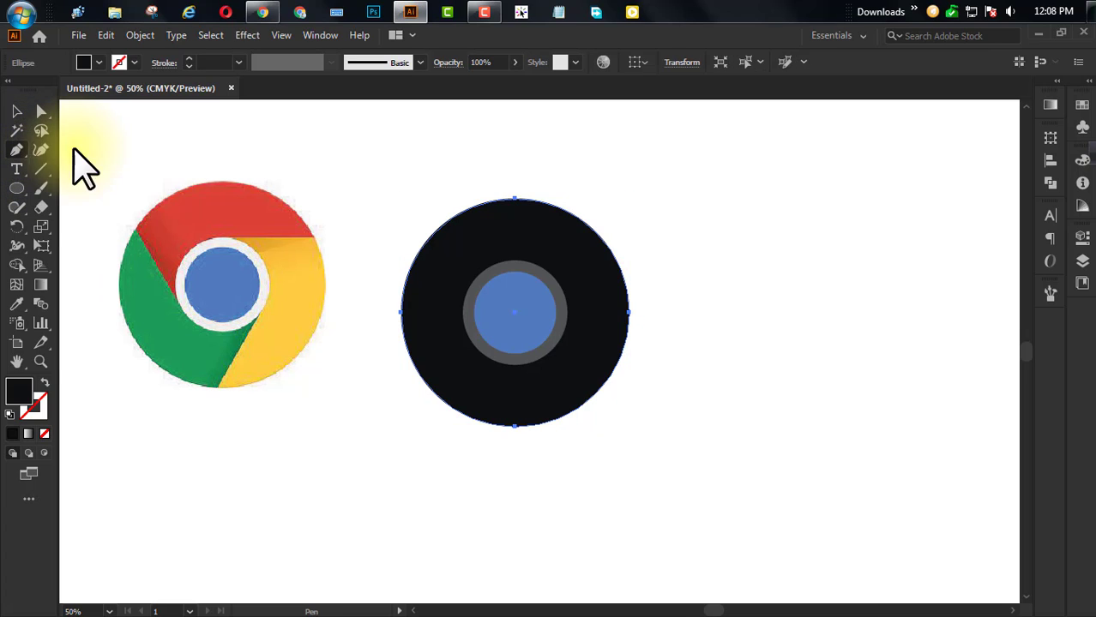
pyautogui.click(514, 259)
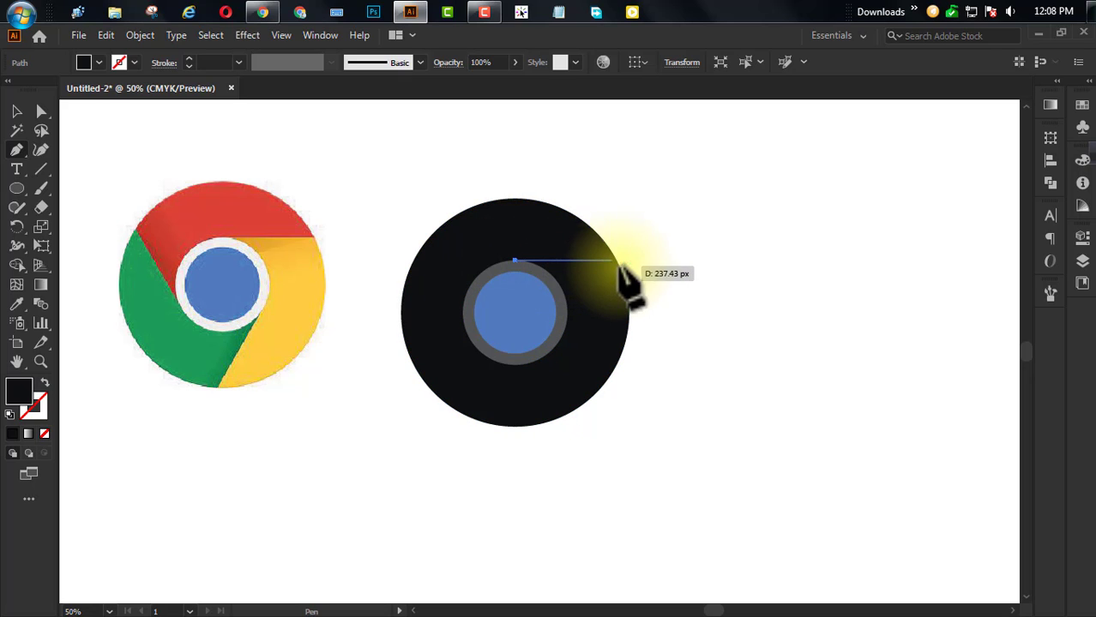
pyautogui.click(641, 261)
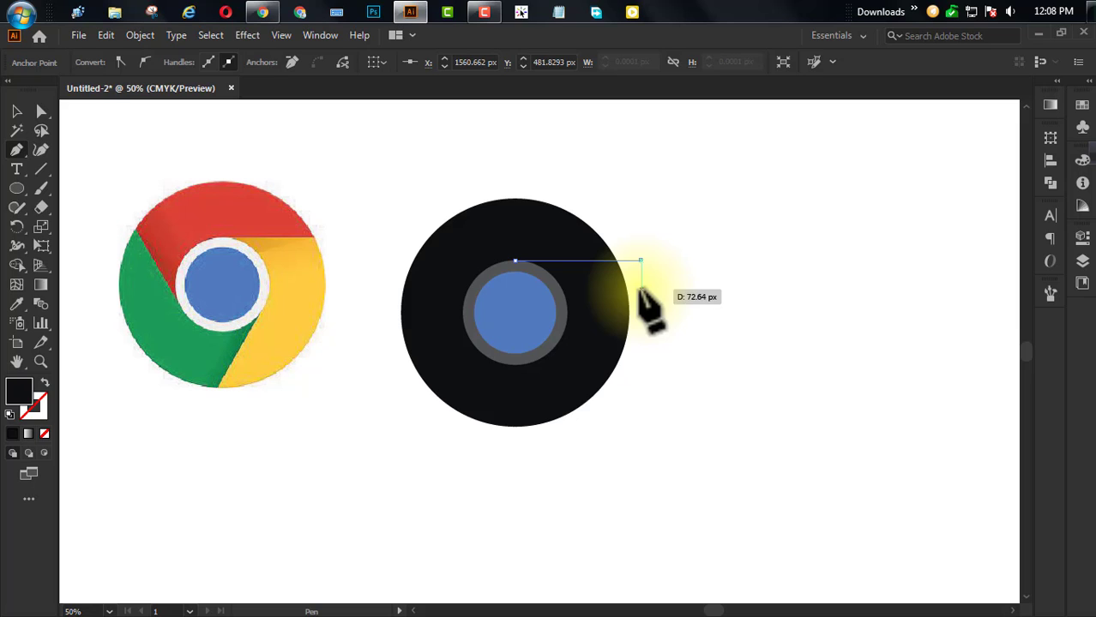
pyautogui.press('Escape')
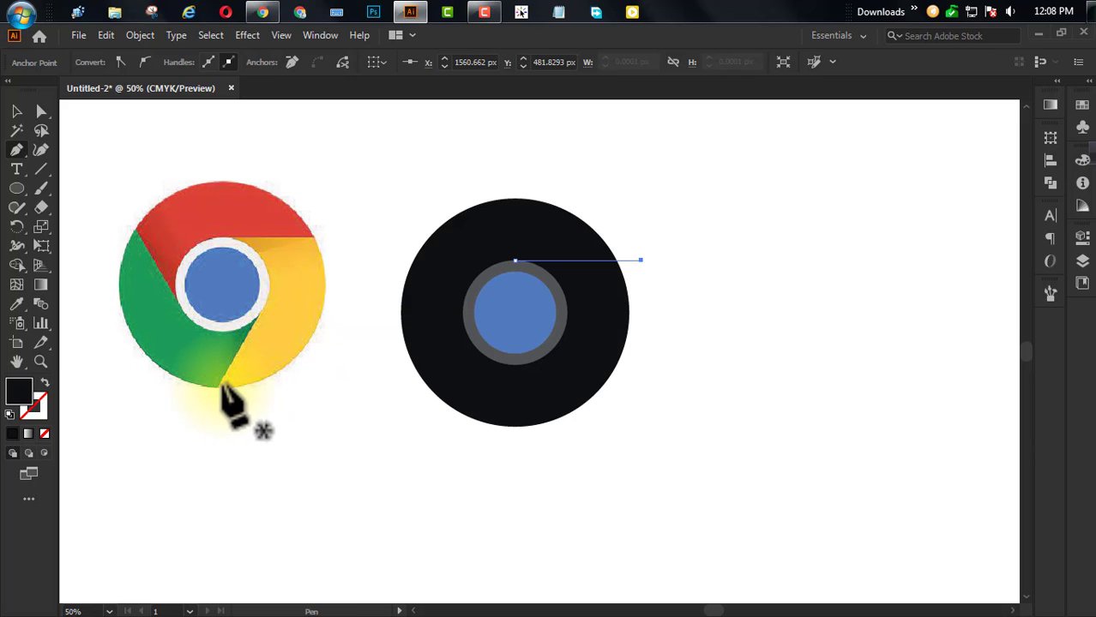
# - Draw two slanted straight paths from the grey ring past the black circle: lower right of the ring to the bottom, left side to upper left
pyautogui.click(547, 352)
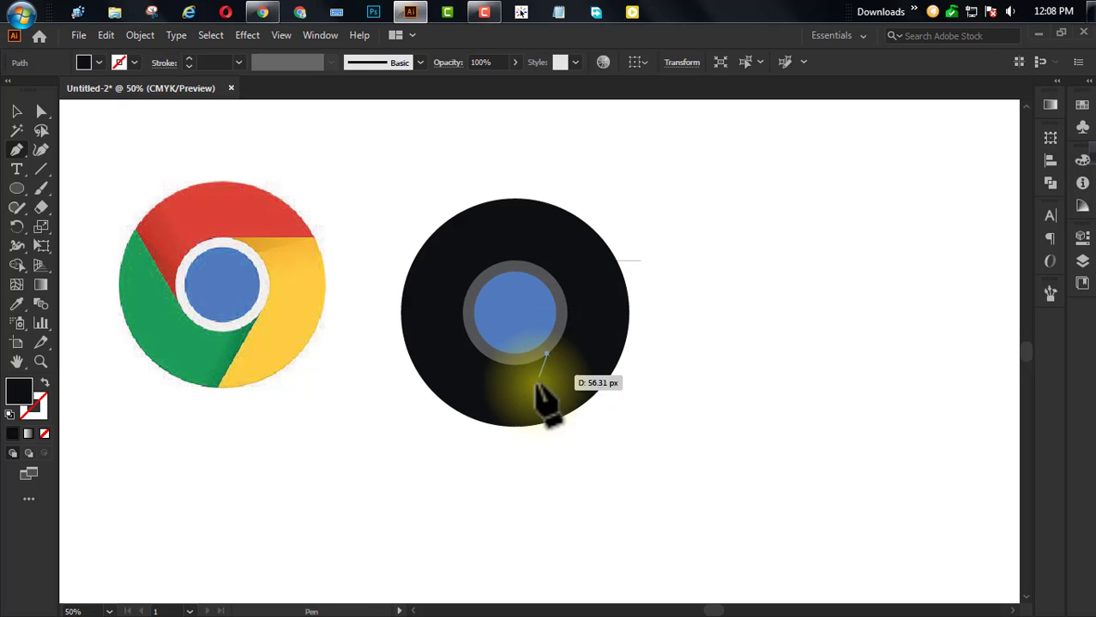
pyautogui.click(508, 445)
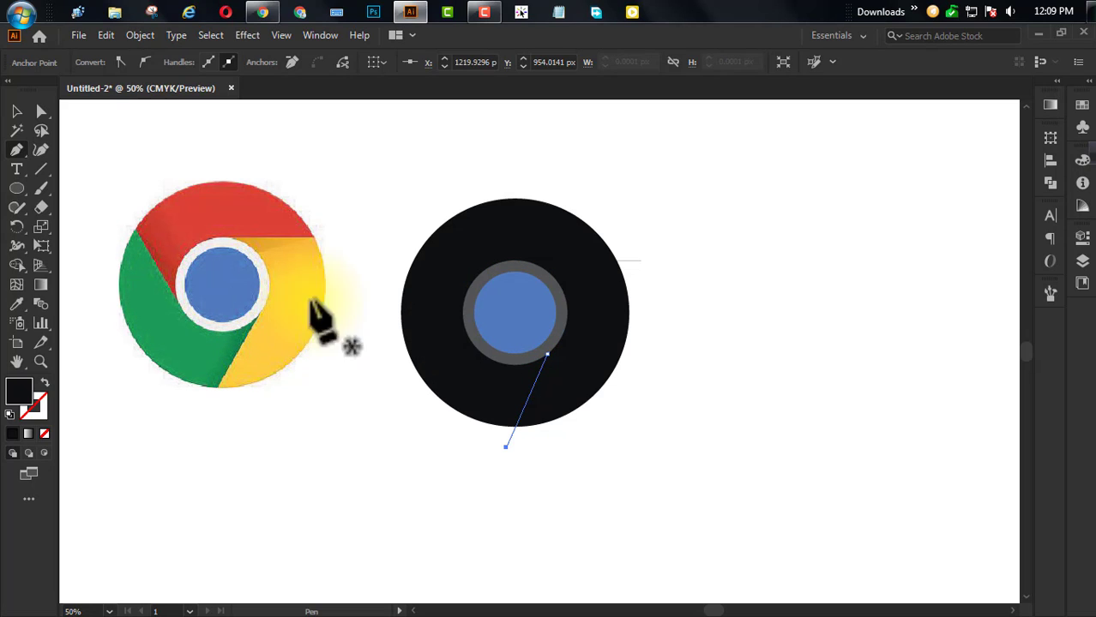
pyautogui.click(464, 319)
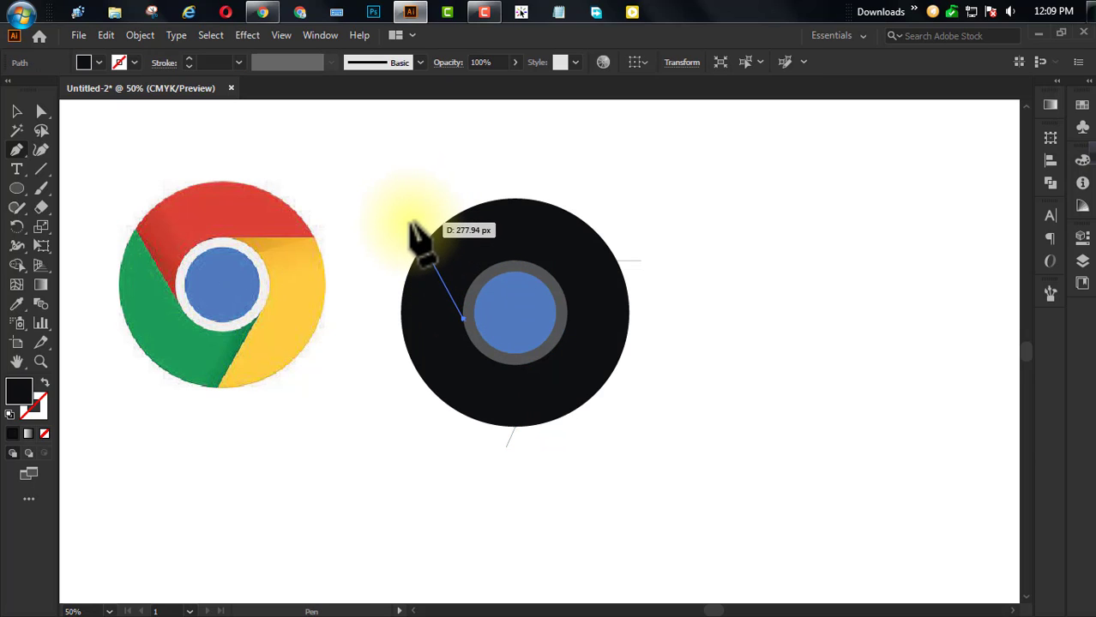
pyautogui.click(410, 223)
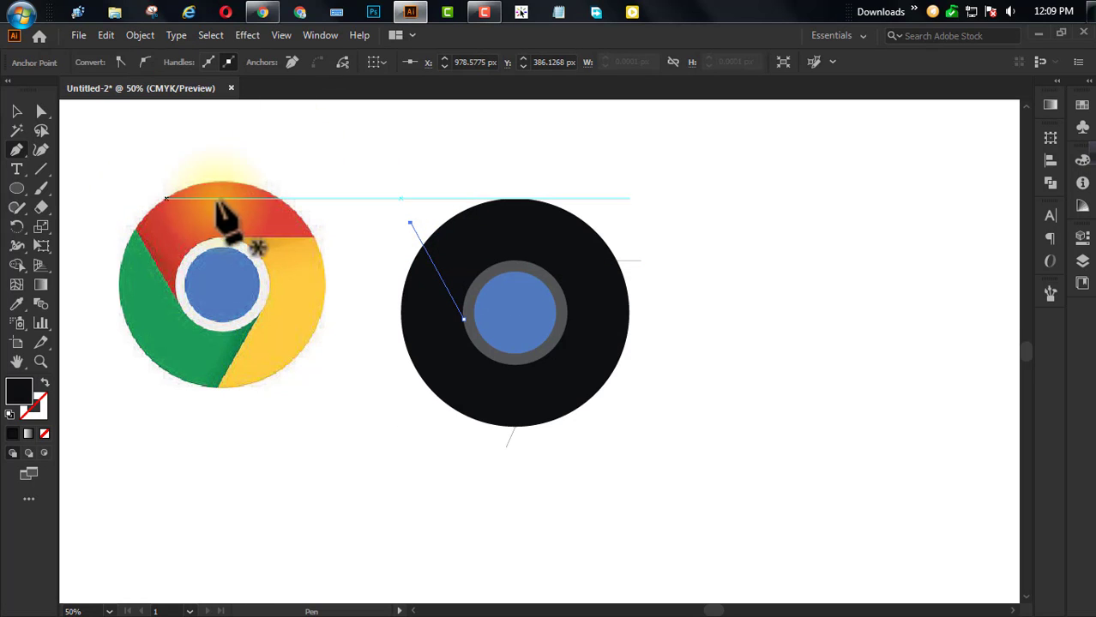
pyautogui.click(403, 172)
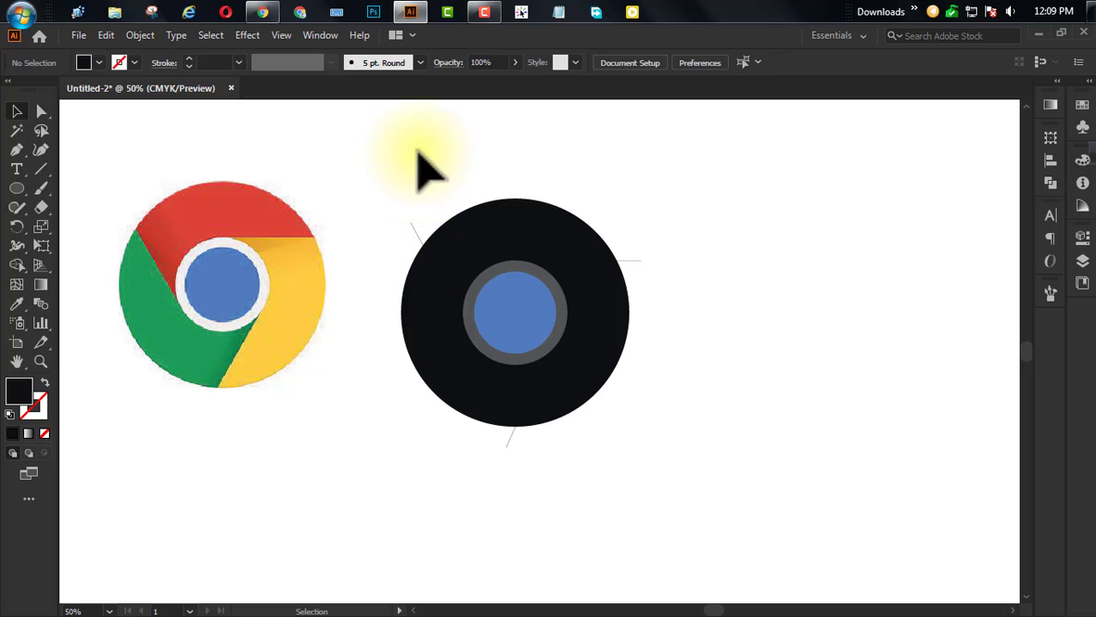
# - Select all the circles and lines and split the black ring into three separate segments along the lines with the Shape Builder tool
pyautogui.moveTo(372, 166); pyautogui.dragTo(657, 446)
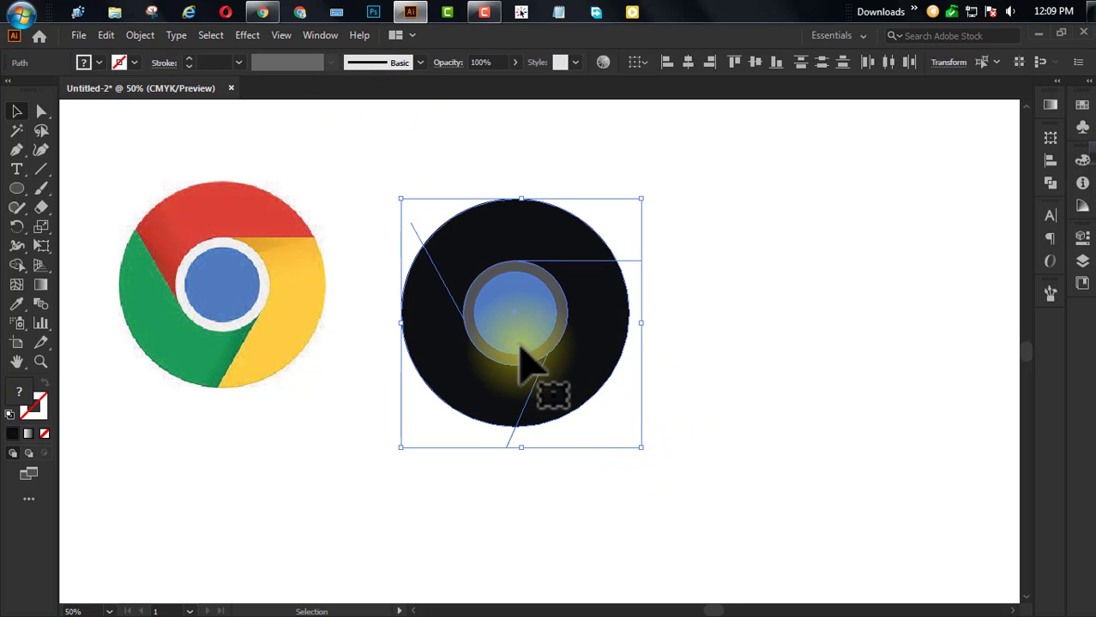
pyautogui.click(18, 264)
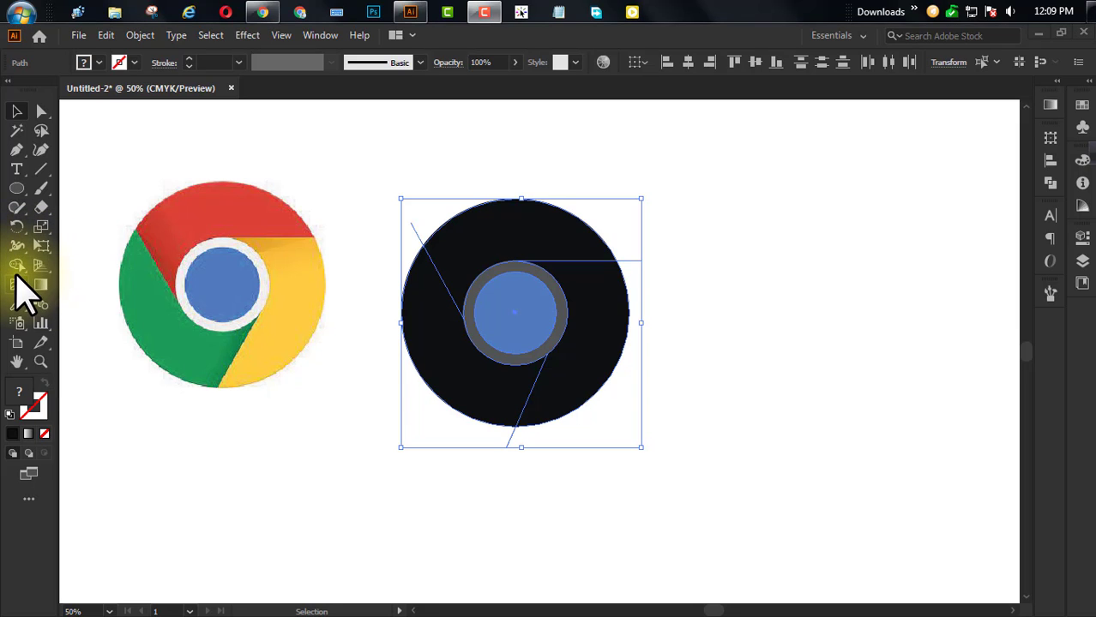
pyautogui.click(19, 274)
pyautogui.click(116, 267)
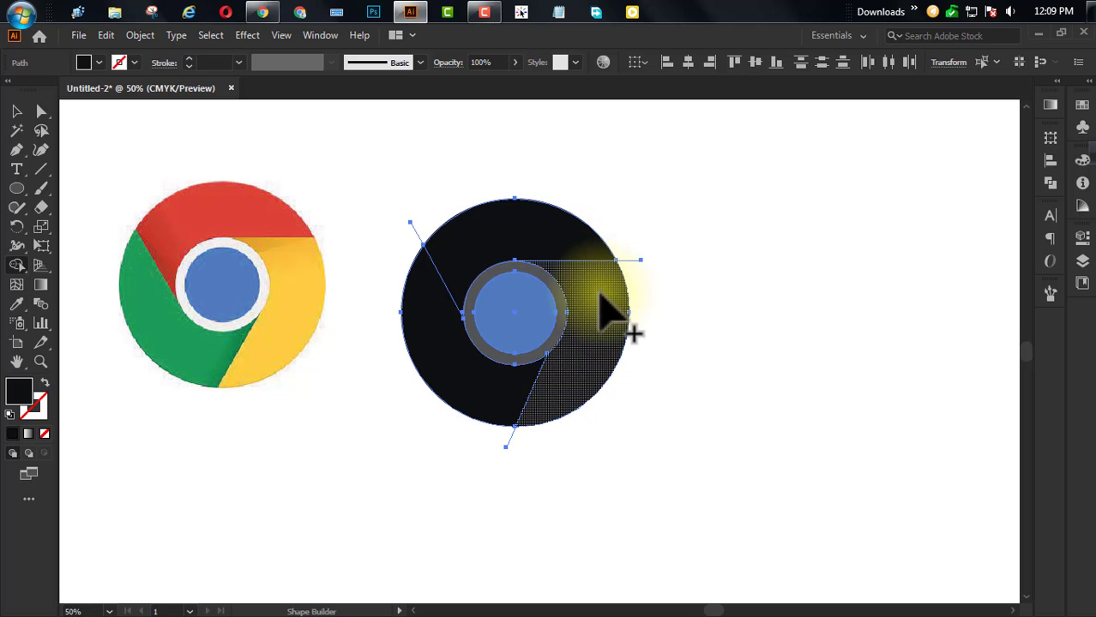
pyautogui.moveTo(512, 390)
pyautogui.mouseDown()
pyautogui.moveTo(473, 376)
pyautogui.moveTo(431, 362)
pyautogui.mouseUp()
pyautogui.click(16, 111)
pyautogui.click(306, 160)
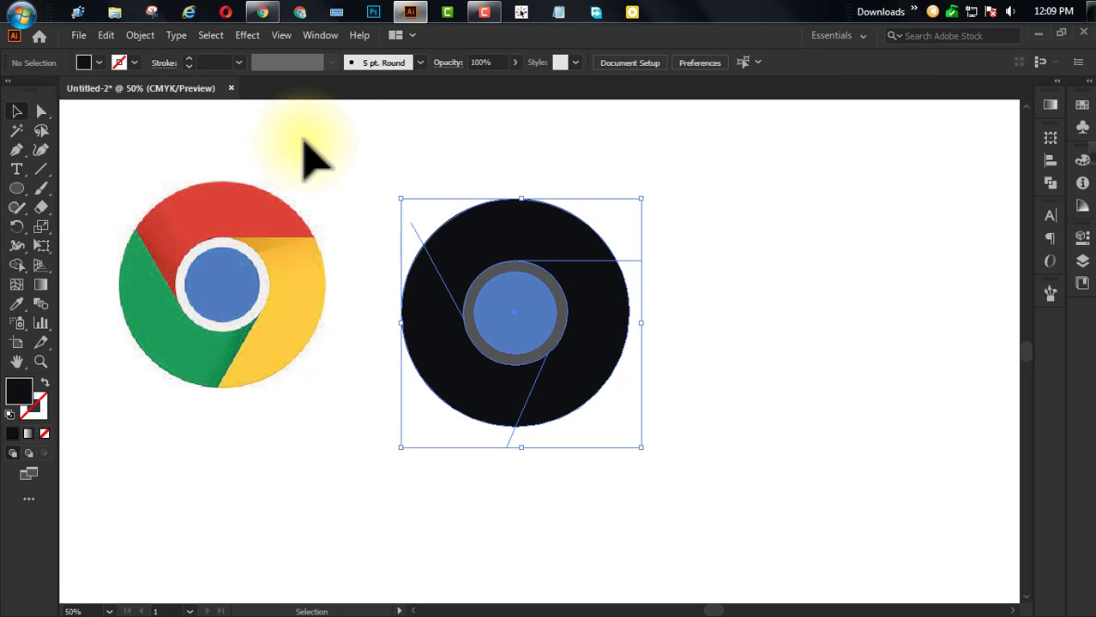
# - Fill the upper ring segment with the red sampled from the reference logo using the Eyedropper
pyautogui.click(483, 223)
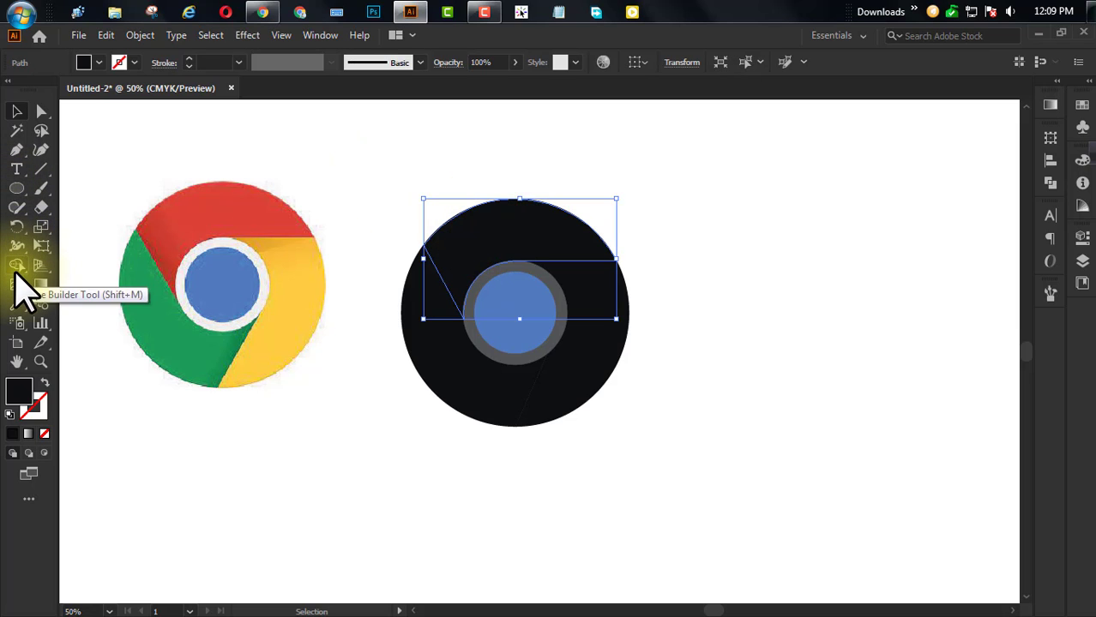
pyautogui.moveTo(16, 302); pyautogui.dragTo(79, 302)
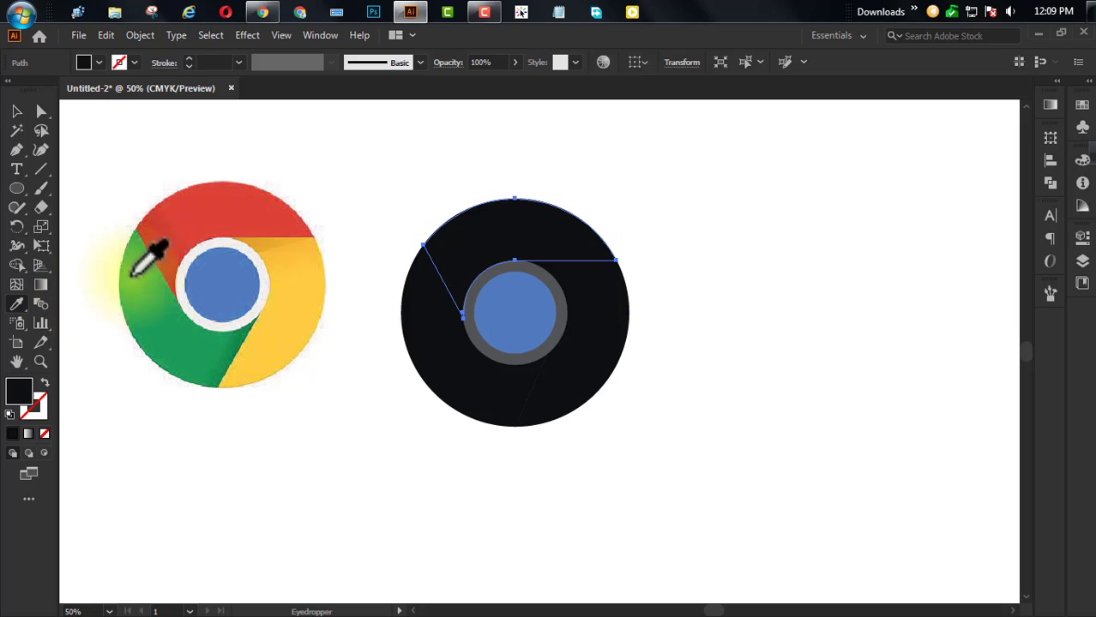
pyautogui.click(225, 217)
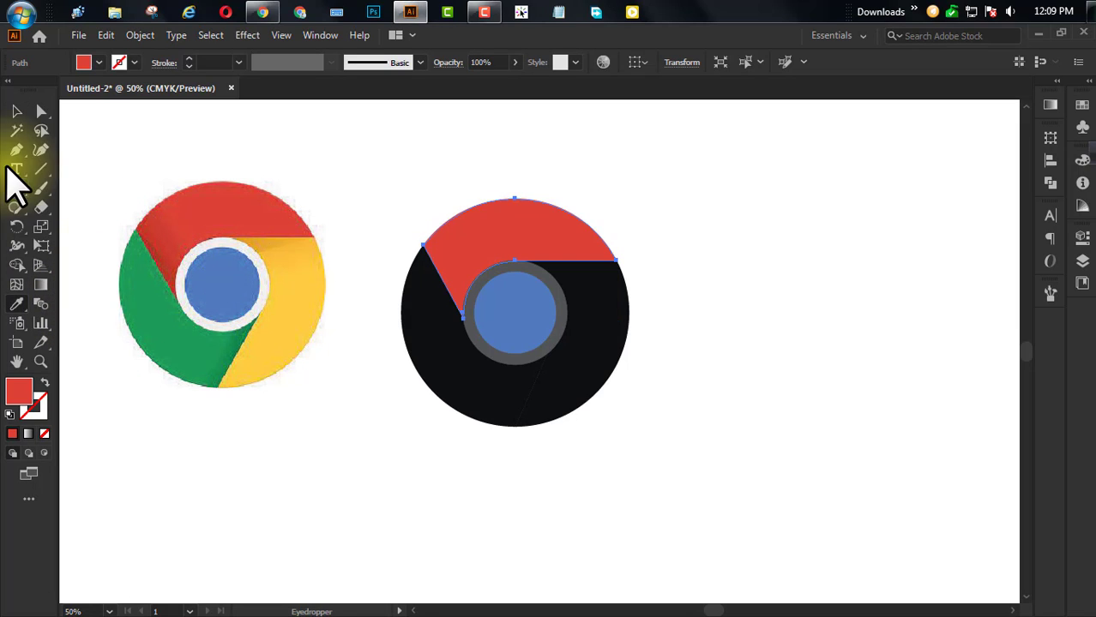
pyautogui.click(16, 111)
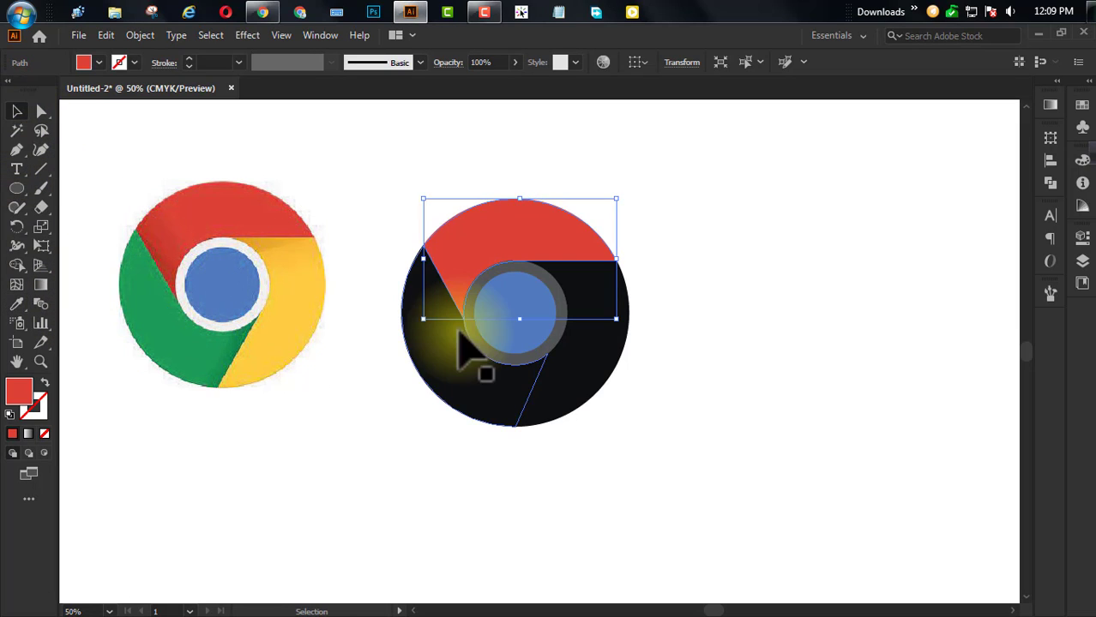
# - Fill the lower-left ring segment with the green sampled from the reference logo
pyautogui.click(436, 371)
pyautogui.moveTo(12, 304); pyautogui.dragTo(72, 308)
pyautogui.click(144, 305)
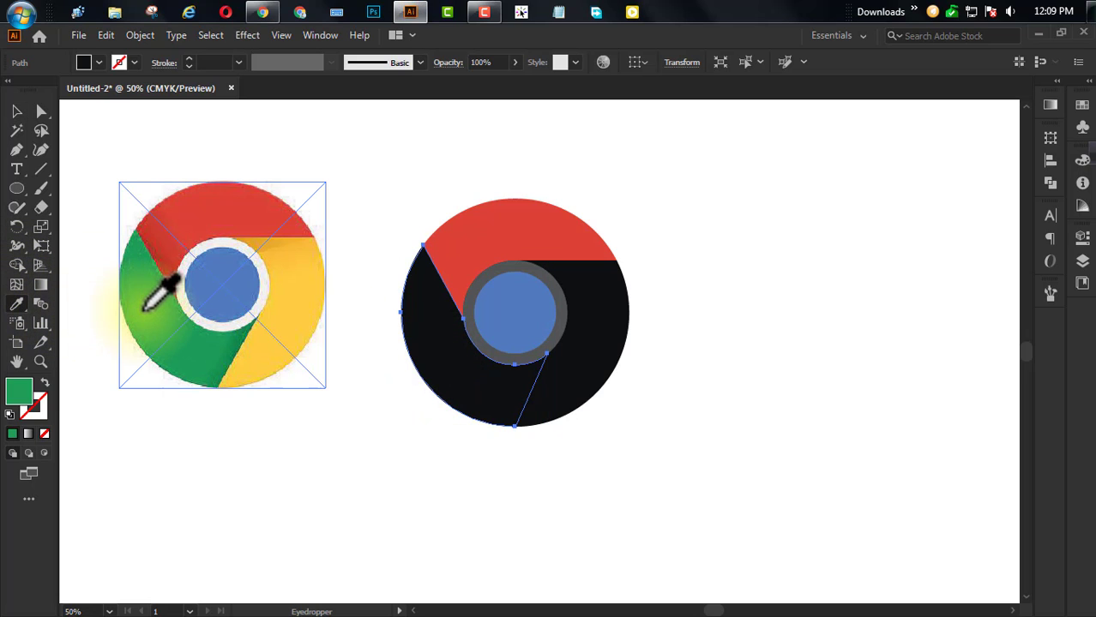
pyautogui.click(19, 112)
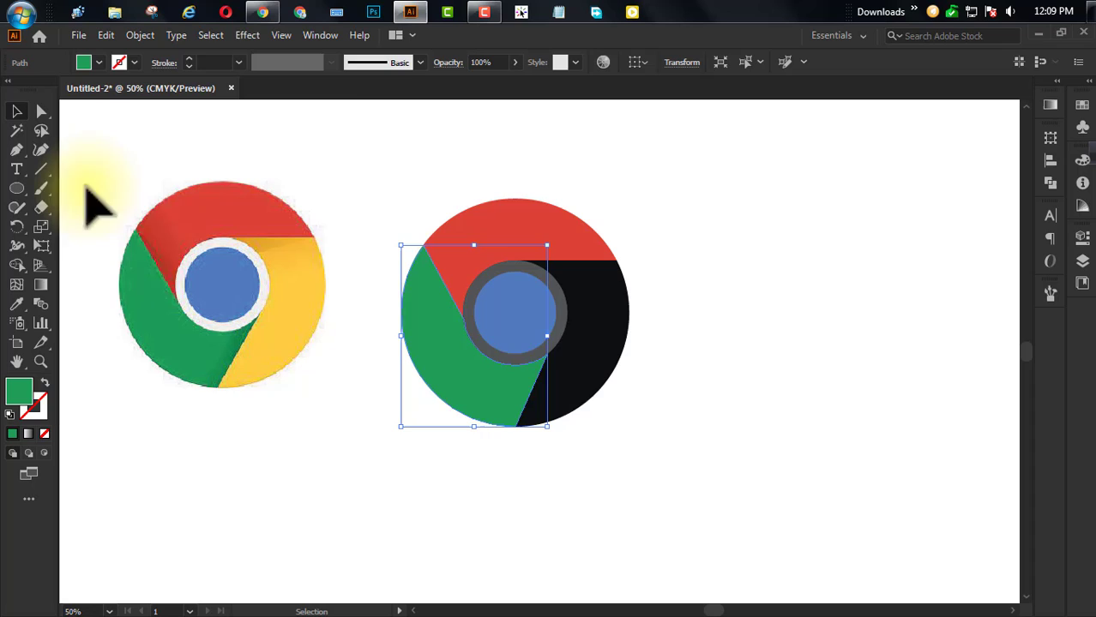
# - Fill the right ring segment with the yellow sampled from the reference logo and deselect it
pyautogui.click(594, 372)
pyautogui.keyDown('shift'); pyautogui.click(218, 351); pyautogui.keyUp('shift')
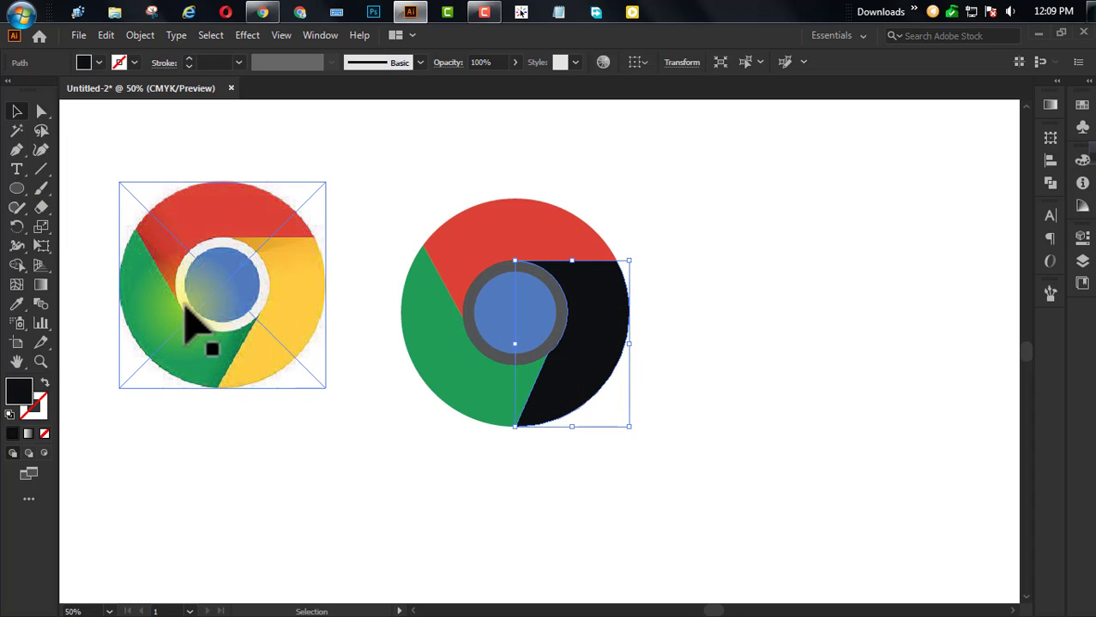
pyautogui.keyDown('shift'); pyautogui.click(311, 323); pyautogui.keyUp('shift')
pyautogui.click(17, 305)
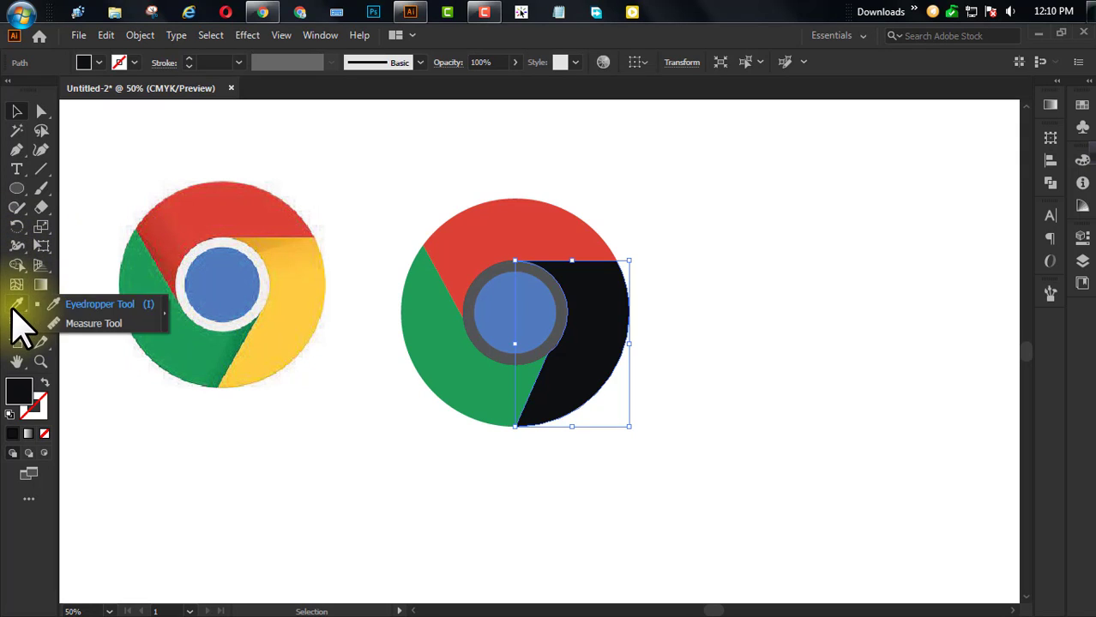
pyautogui.click(286, 288)
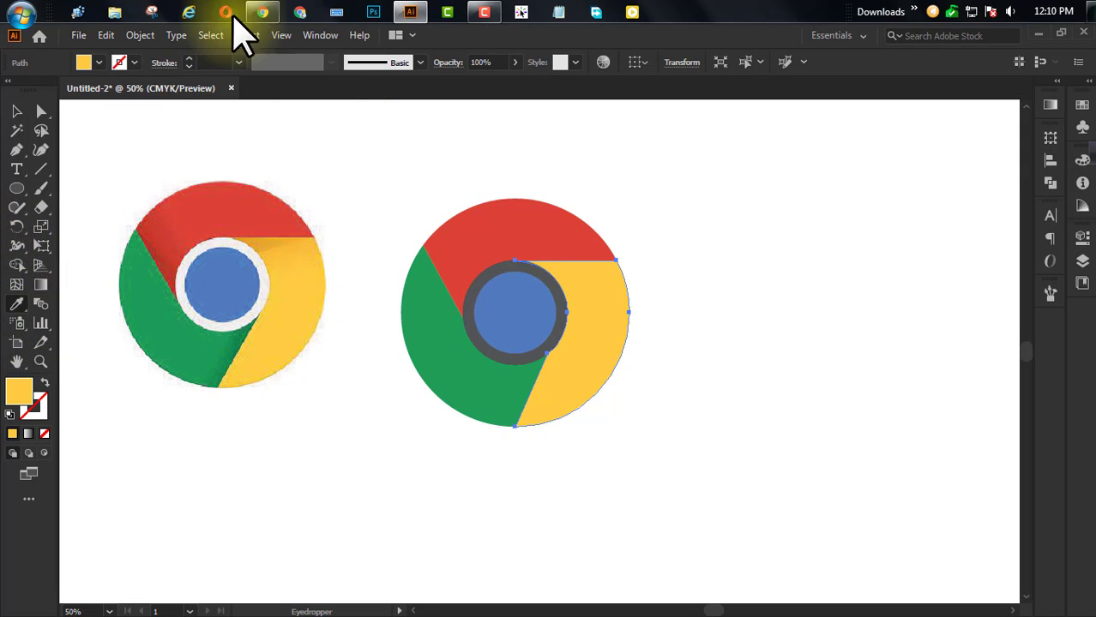
pyautogui.press('v')
pyautogui.click(381, 208)
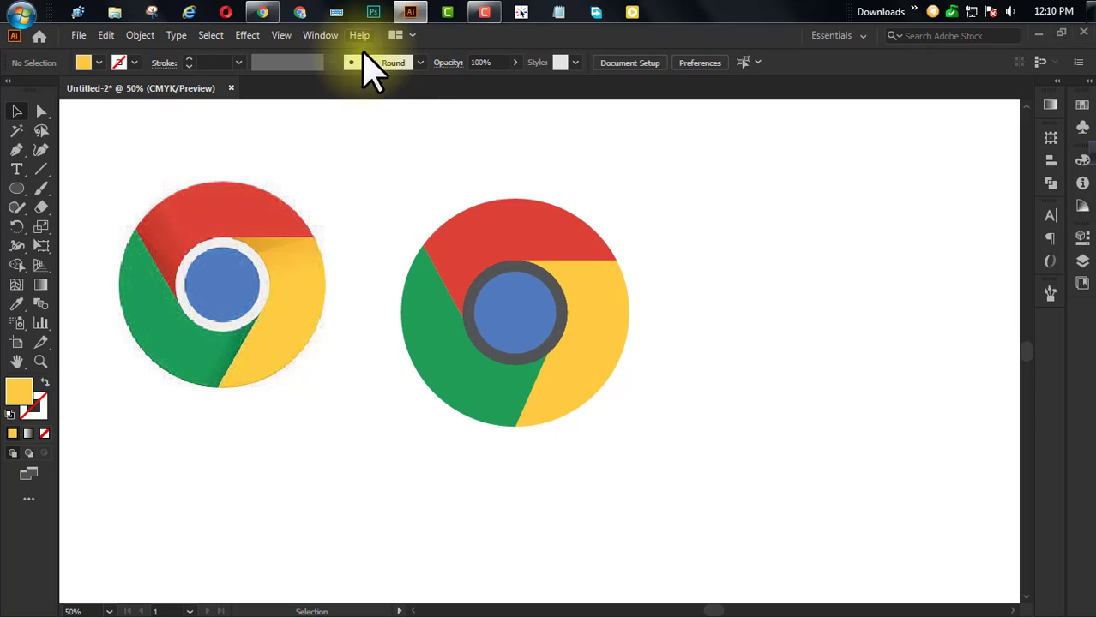
# - Fill the dark inner ring around the blue circle with the off-white sampled from the reference logo and deselect it
pyautogui.click(502, 247)
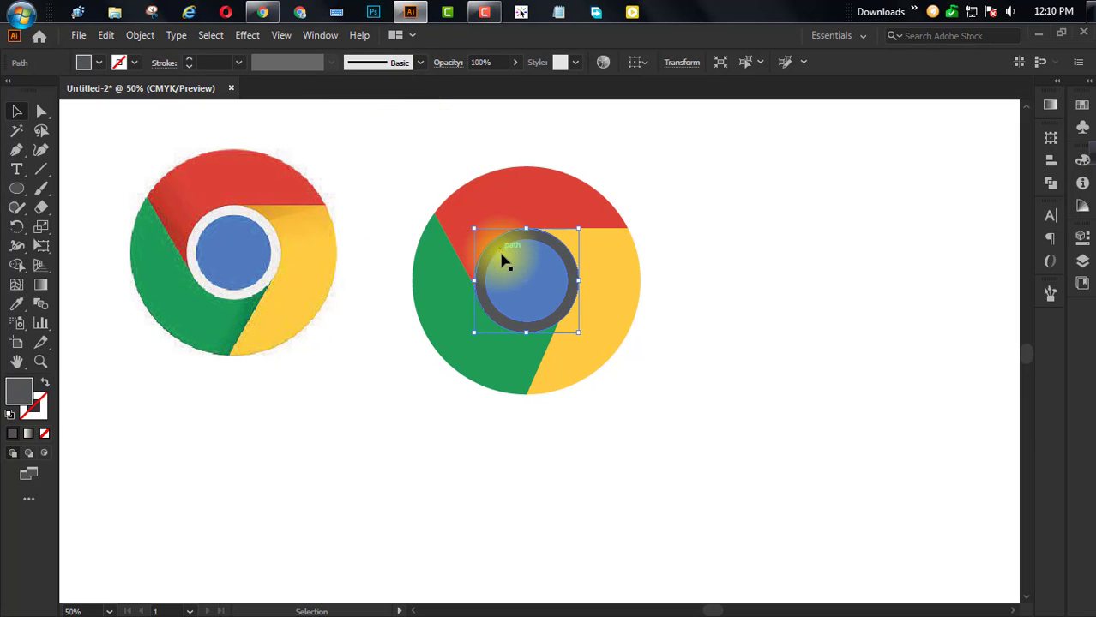
pyautogui.press('i')
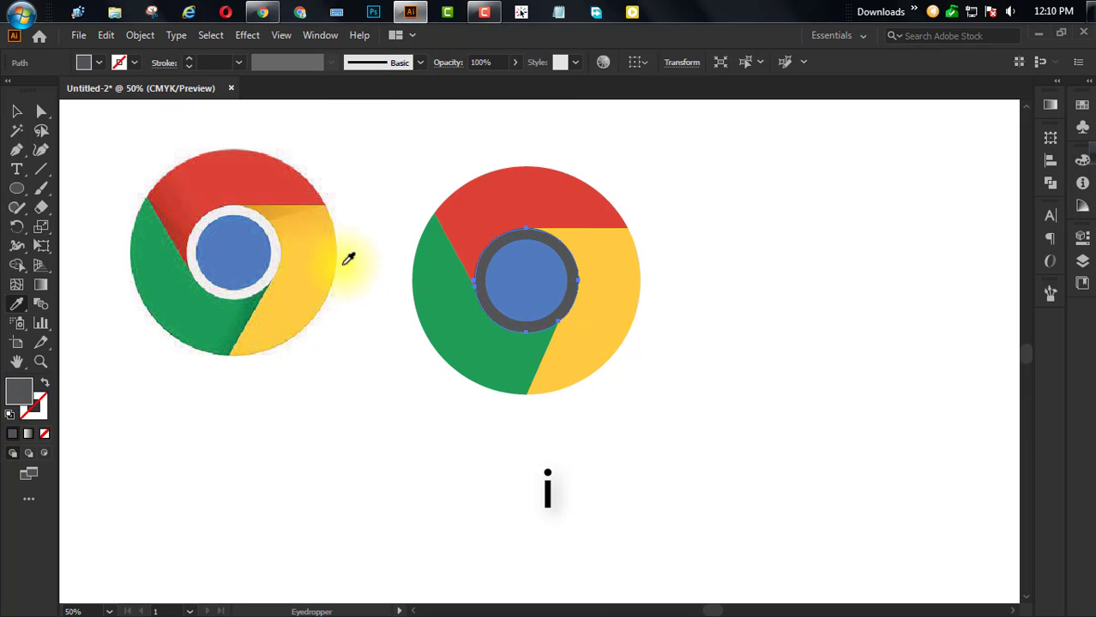
pyautogui.click(275, 255)
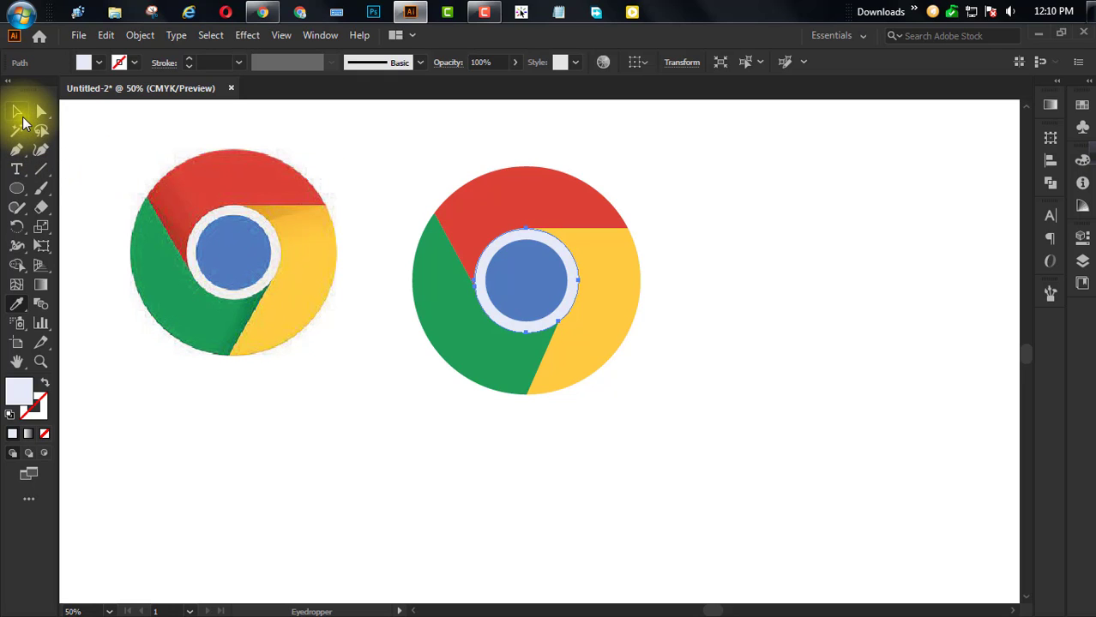
pyautogui.press('v')
pyautogui.click(379, 127)
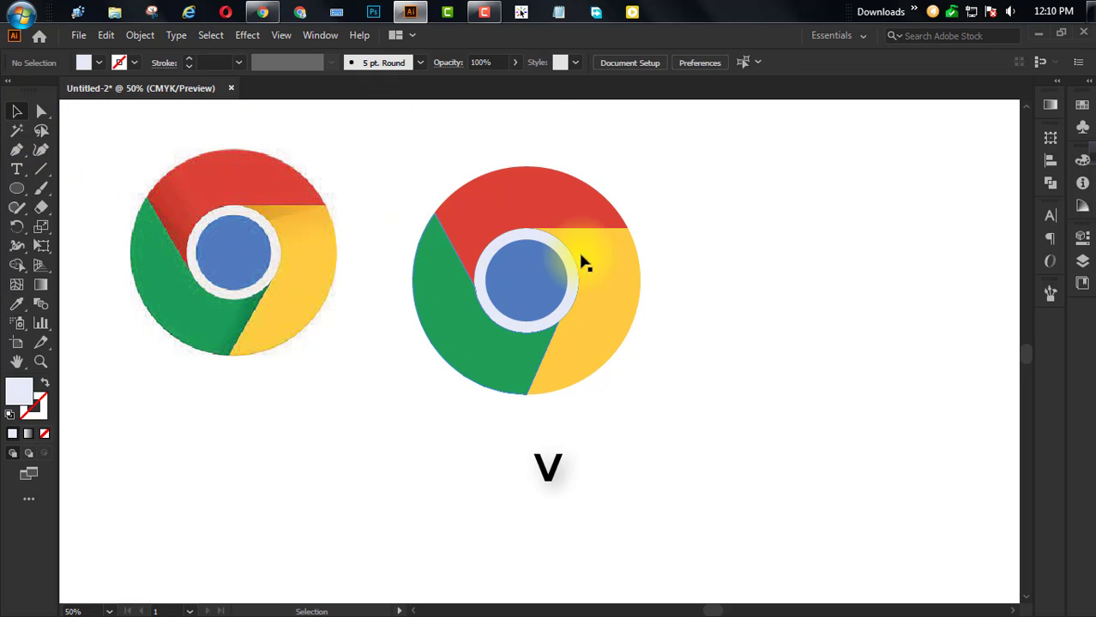
# - Delete the three leftover line ends outside the large circle in Outline view and return to Preview
pyautogui.scroll(1, 676, 276)
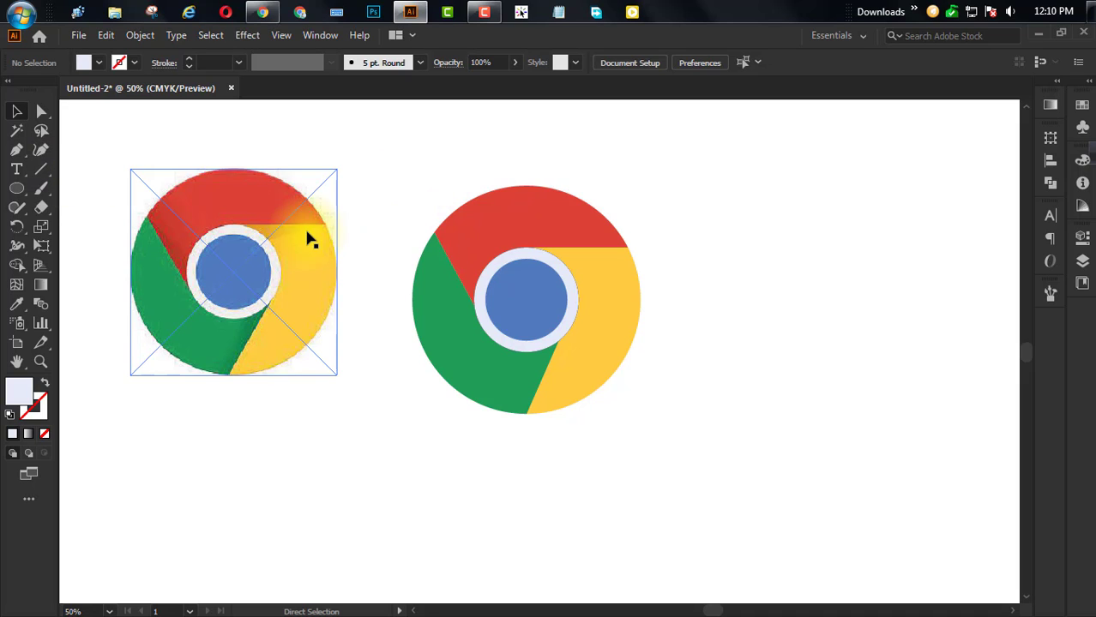
pyautogui.hotkey('ctrl', 'y')
pyautogui.click(648, 248)
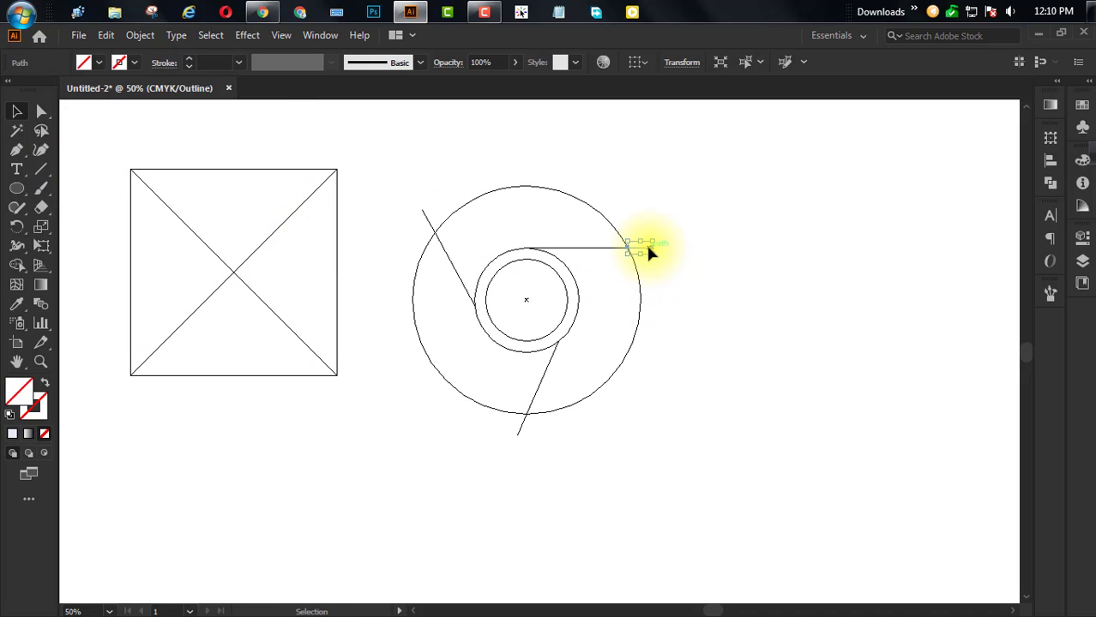
pyautogui.press('Delete')
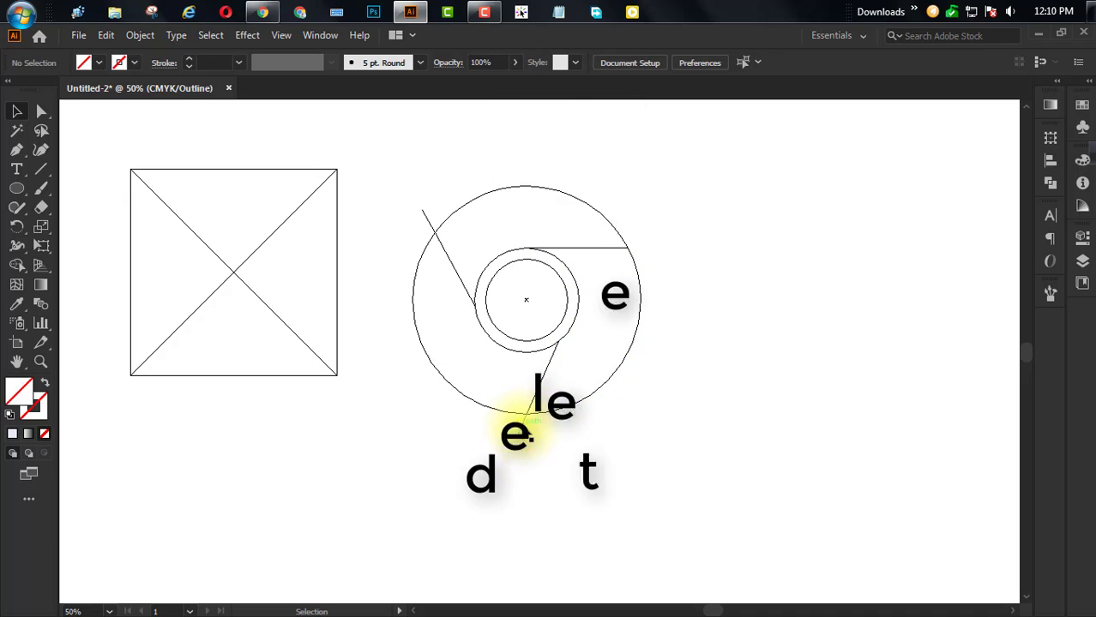
pyautogui.click(519, 428)
pyautogui.press('Delete')
pyautogui.click(421, 211)
pyautogui.press('Delete')
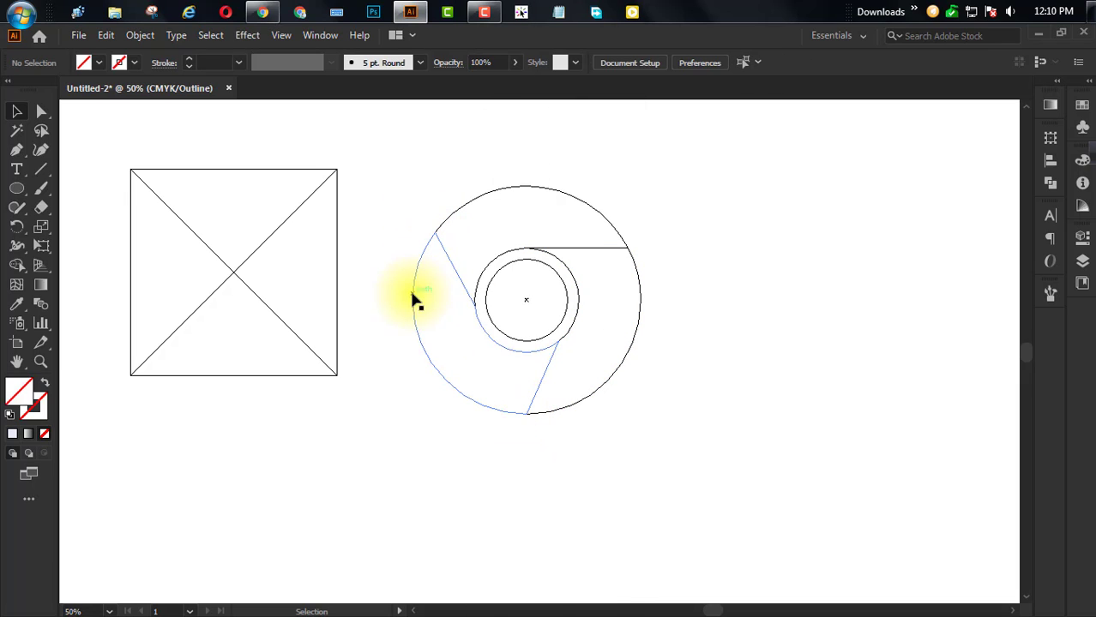
pyautogui.hotkey('ctrl', 'y')
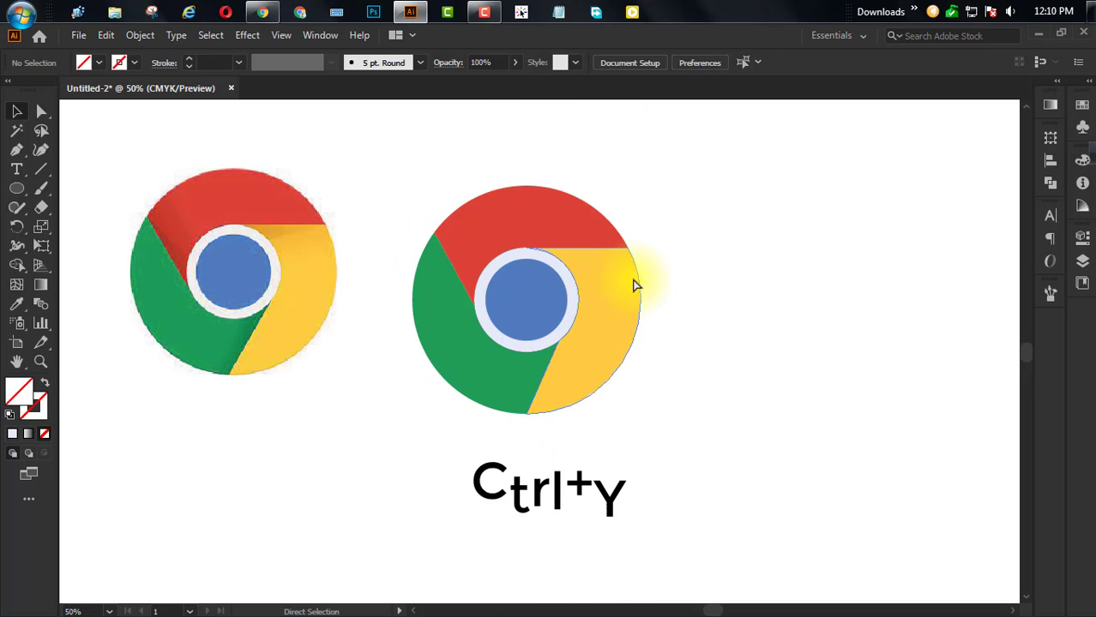
# - Select all the shapes of the redrawn logo and lock them
pyautogui.scroll(-1, 728, 289)
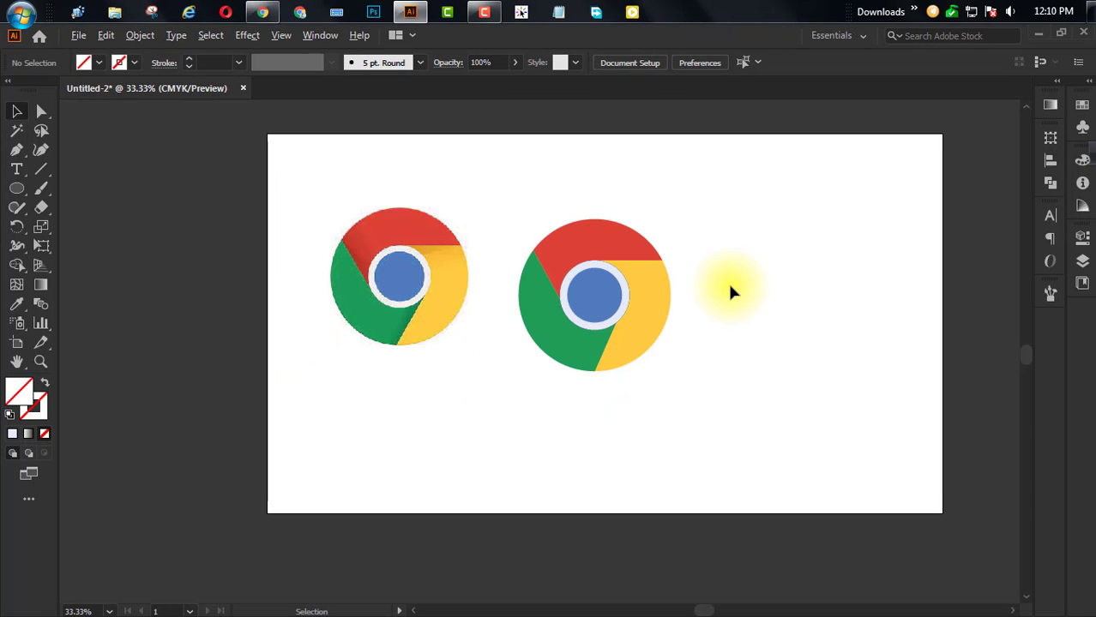
pyautogui.moveTo(677, 289); pyautogui.dragTo(534, 314)
pyautogui.click(450, 324)
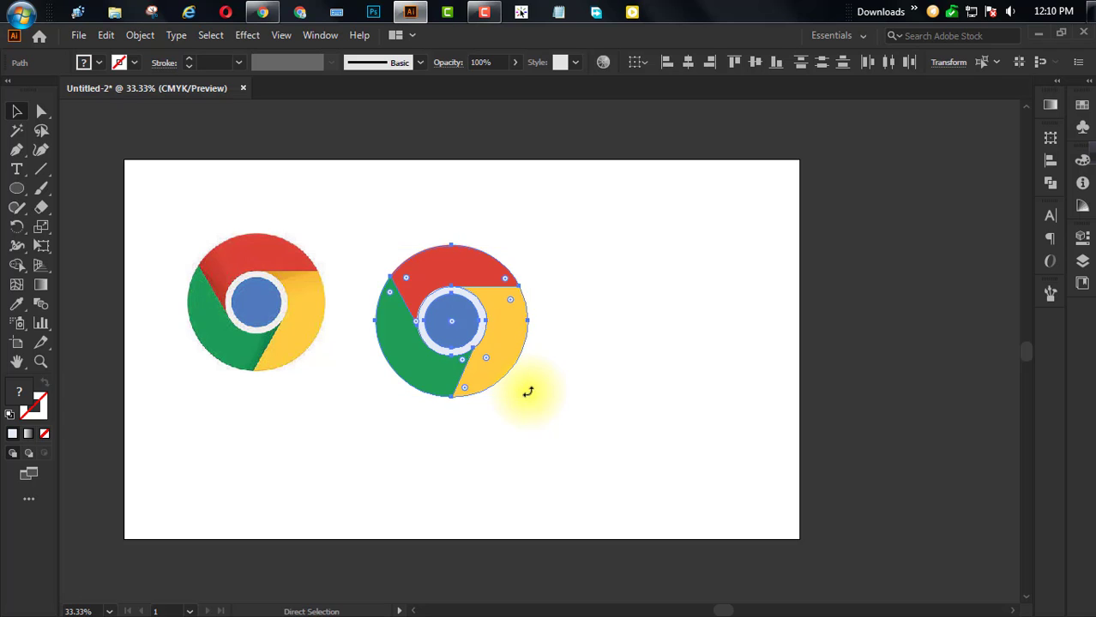
pyautogui.hotkey('ctrl', '2')
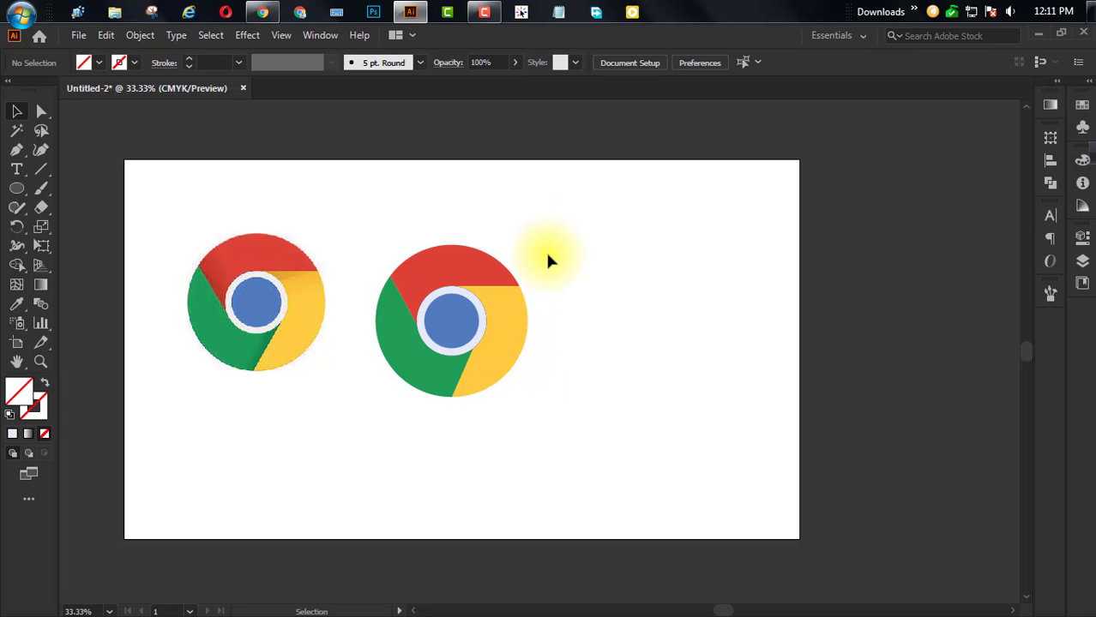
# - Draw a closed Pen triangle, sides about 256, 245 and 91 px, from inside the blue circle to the red segment's right corner and just above the inner ring
pyautogui.scroll(2, 514, 344)
pyautogui.moveTo(467, 322); pyautogui.dragTo(594, 325)
pyautogui.moveTo(675, 269); pyautogui.dragTo(705, 249)
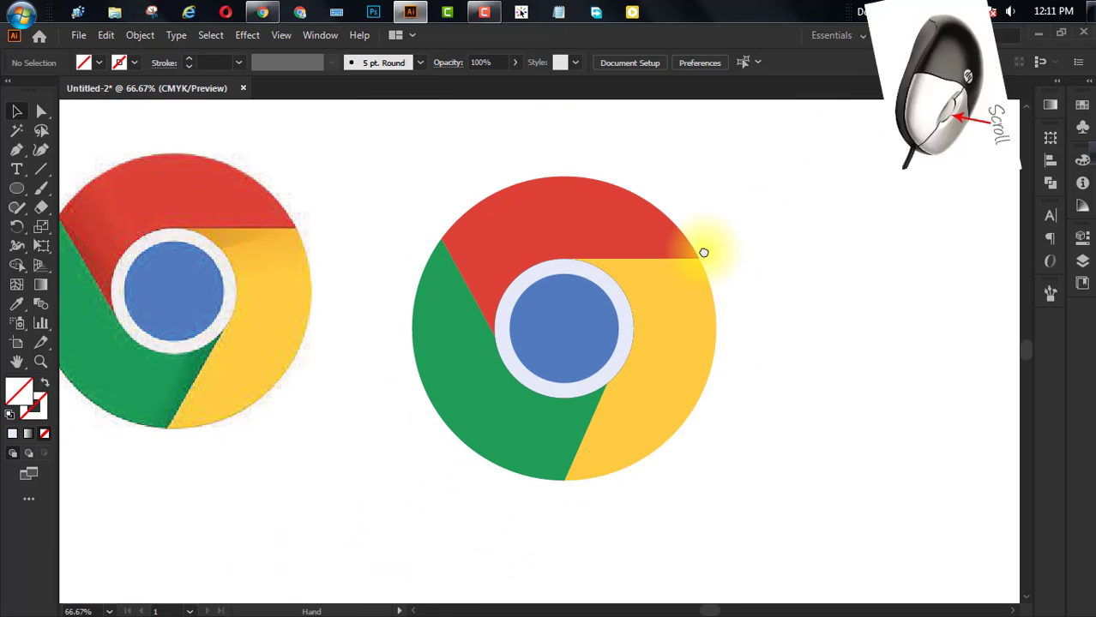
pyautogui.click(188, 223)
pyautogui.moveTo(17, 149); pyautogui.dragTo(97, 144)
pyautogui.click(569, 257)
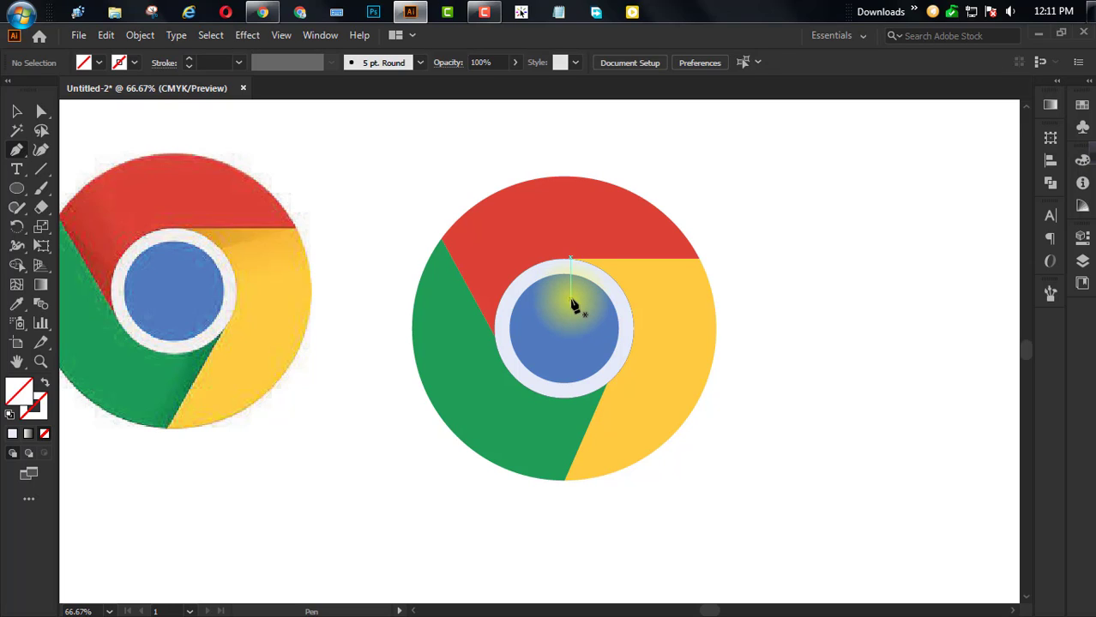
pyautogui.click(569, 299)
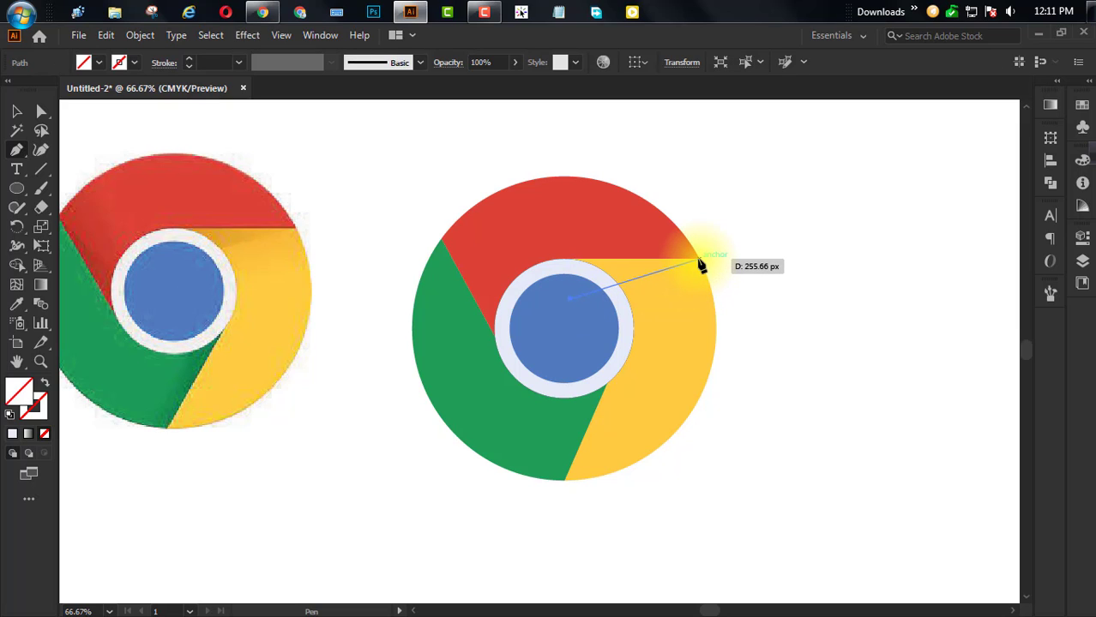
pyautogui.click(698, 259)
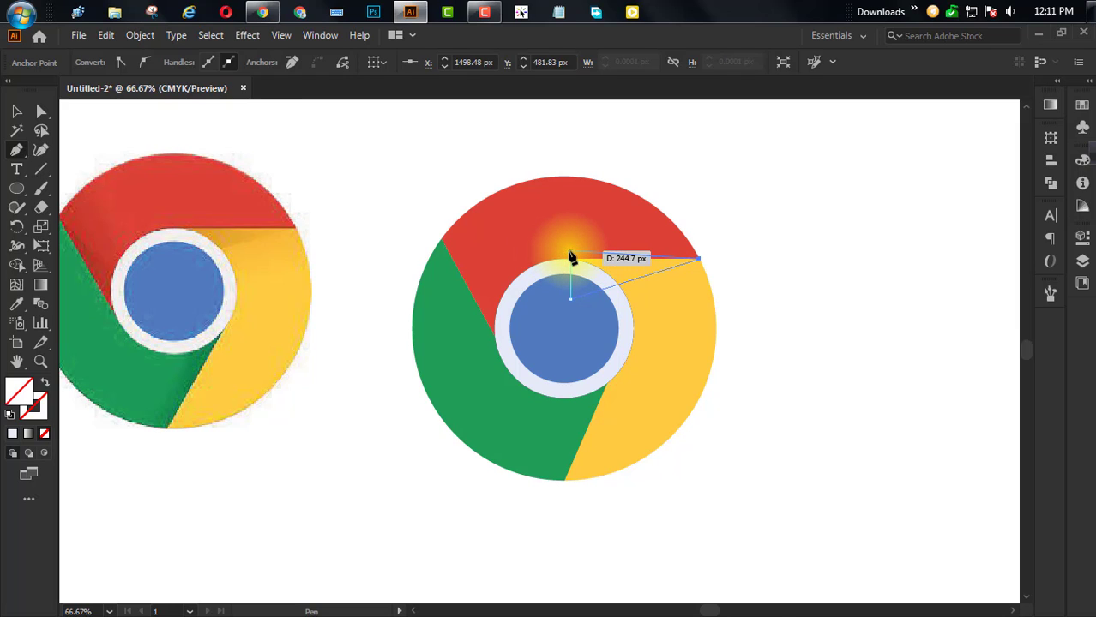
pyautogui.click(570, 254)
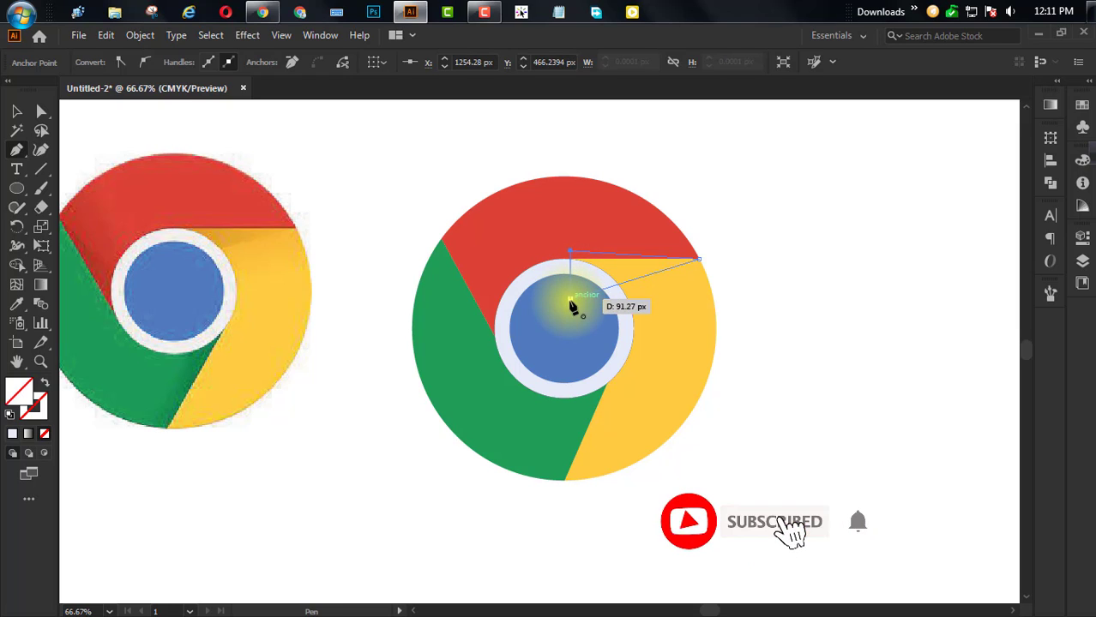
pyautogui.click(570, 300)
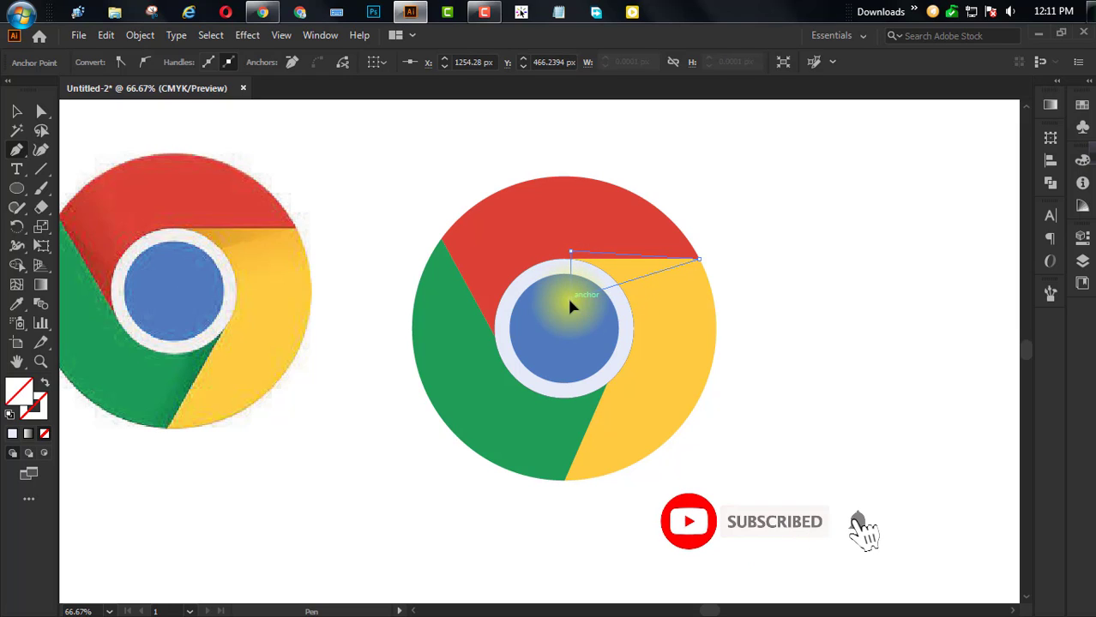
# - Fill the triangle with black, reduce its opacity to 29% and deselect it
pyautogui.click(18, 112)
pyautogui.click(603, 268)
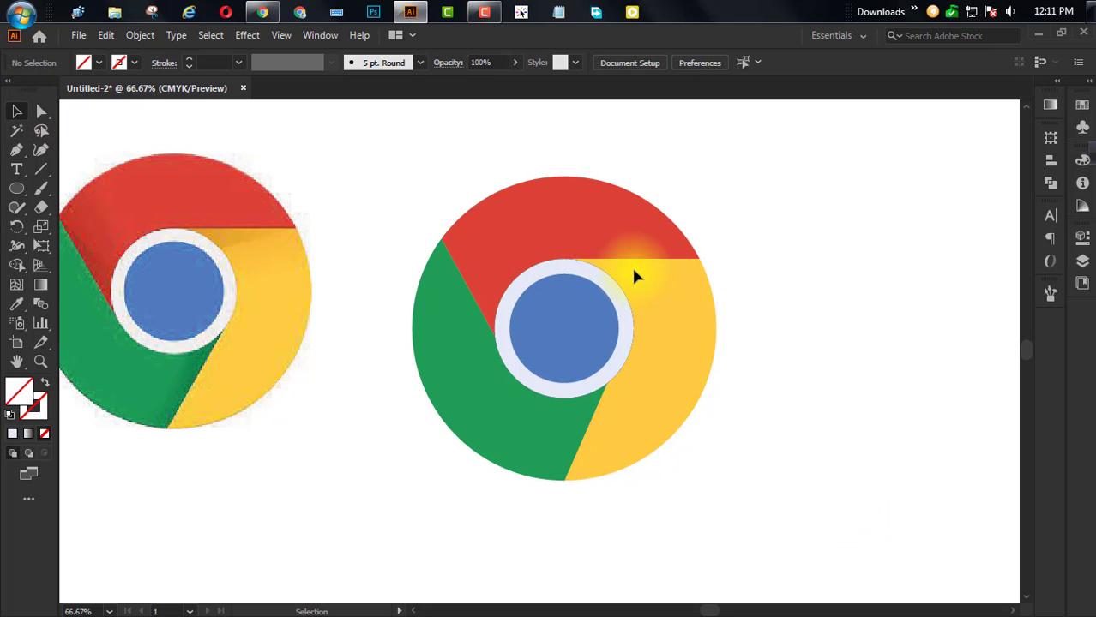
pyautogui.click(635, 272)
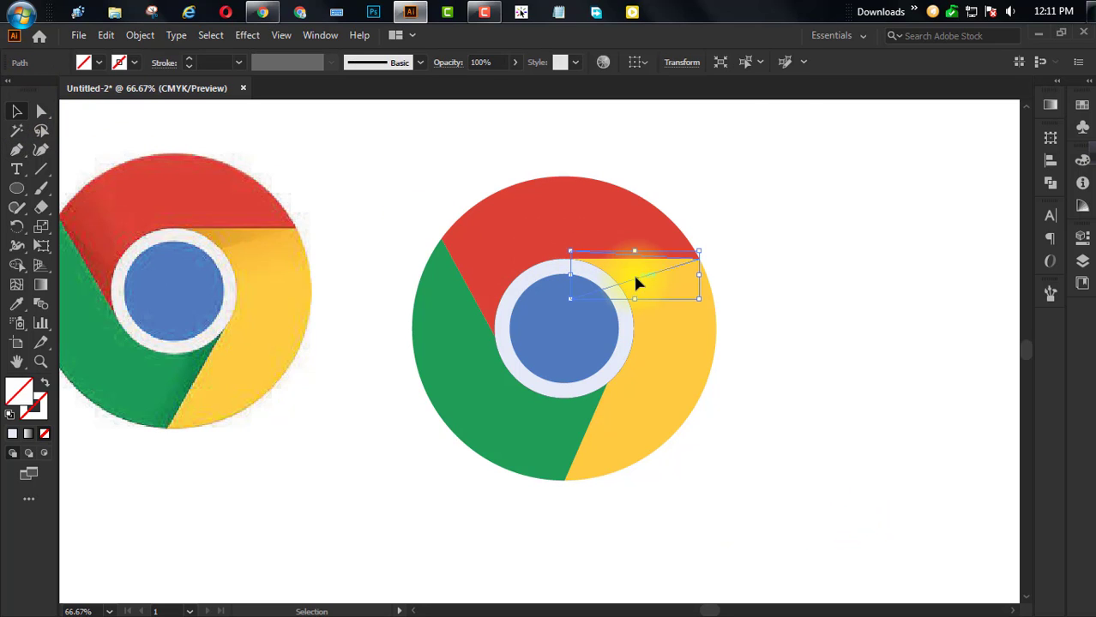
pyautogui.click(86, 63)
pyautogui.click(20, 100)
pyautogui.click(386, 193)
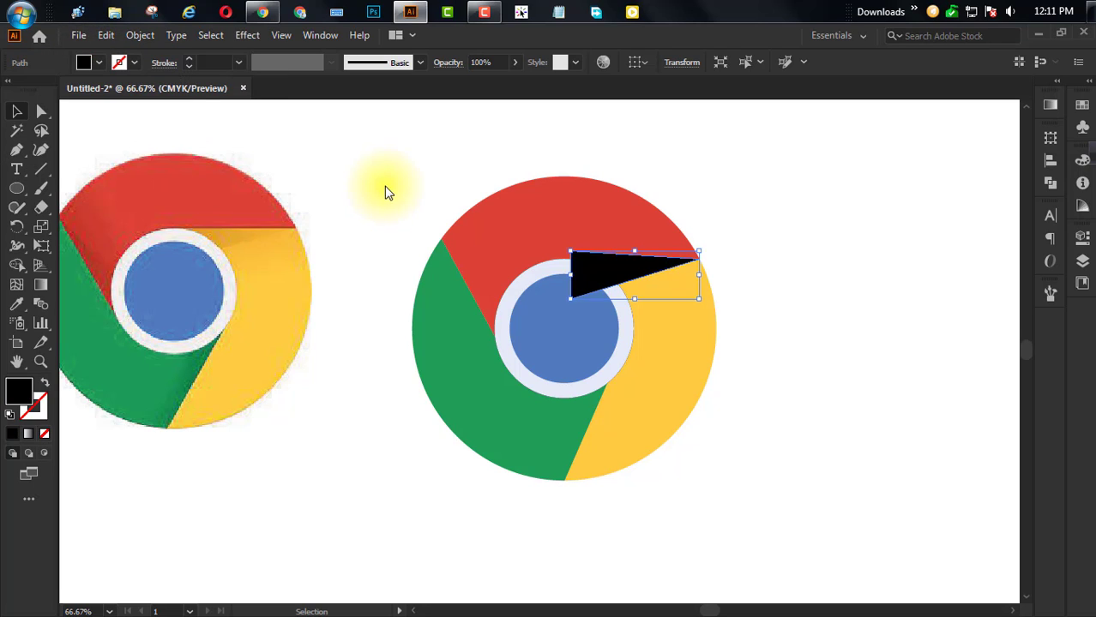
pyautogui.click(514, 62)
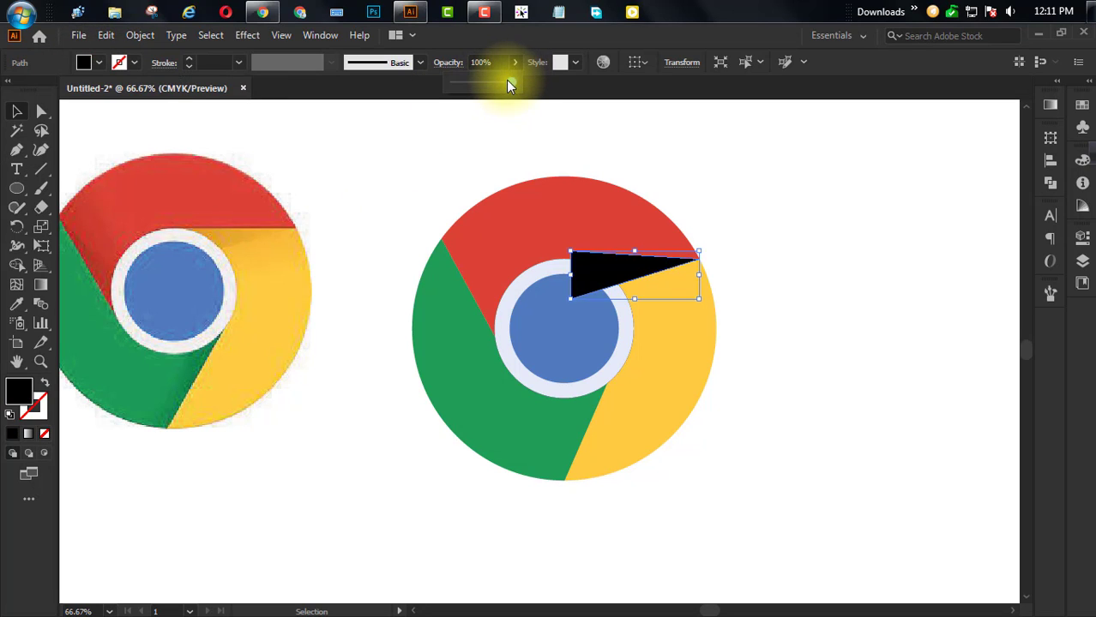
pyautogui.moveTo(508, 82); pyautogui.dragTo(481, 97)
pyautogui.click(776, 308)
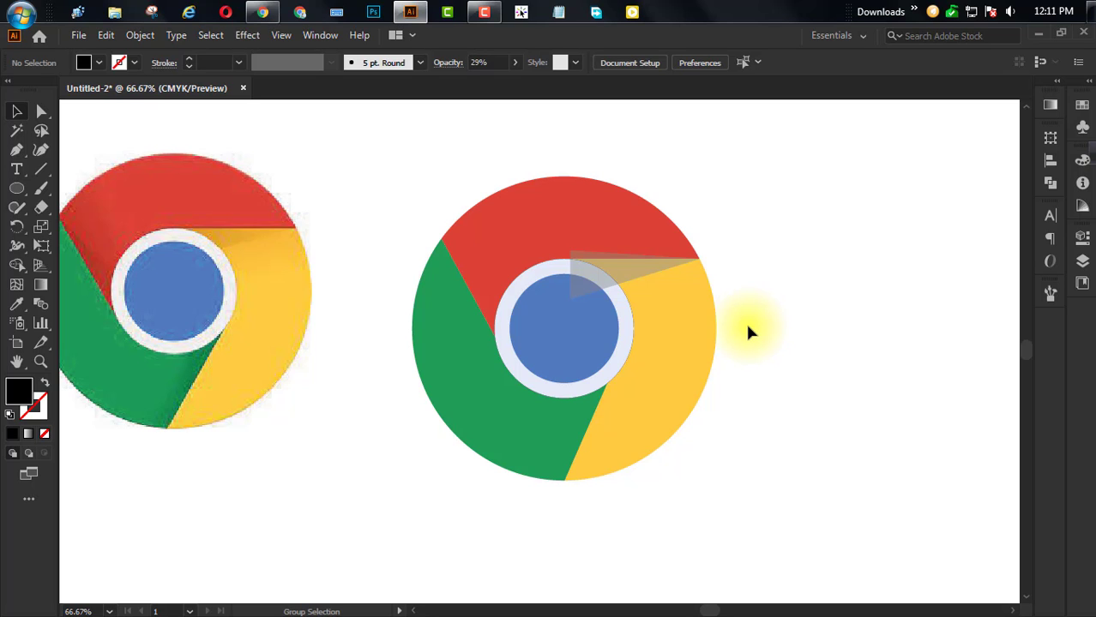
# - Unlock the logo shapes and bring the red segment to the front, above the shadow triangle
pyautogui.hotkey('ctrl', 'alt', '2')
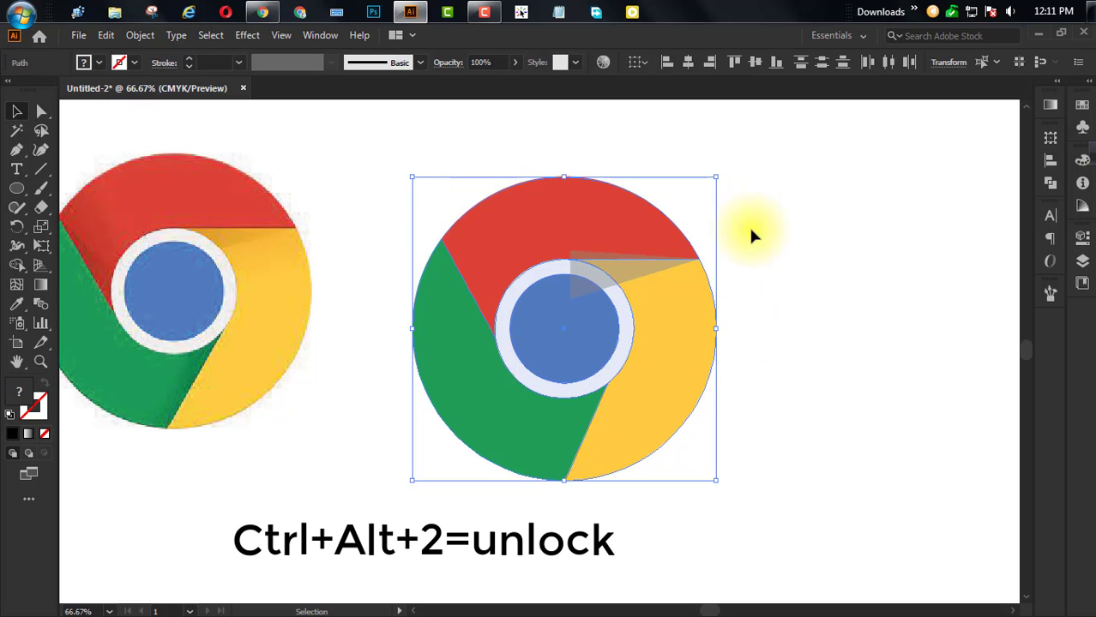
pyautogui.click(771, 236)
pyautogui.click(630, 275)
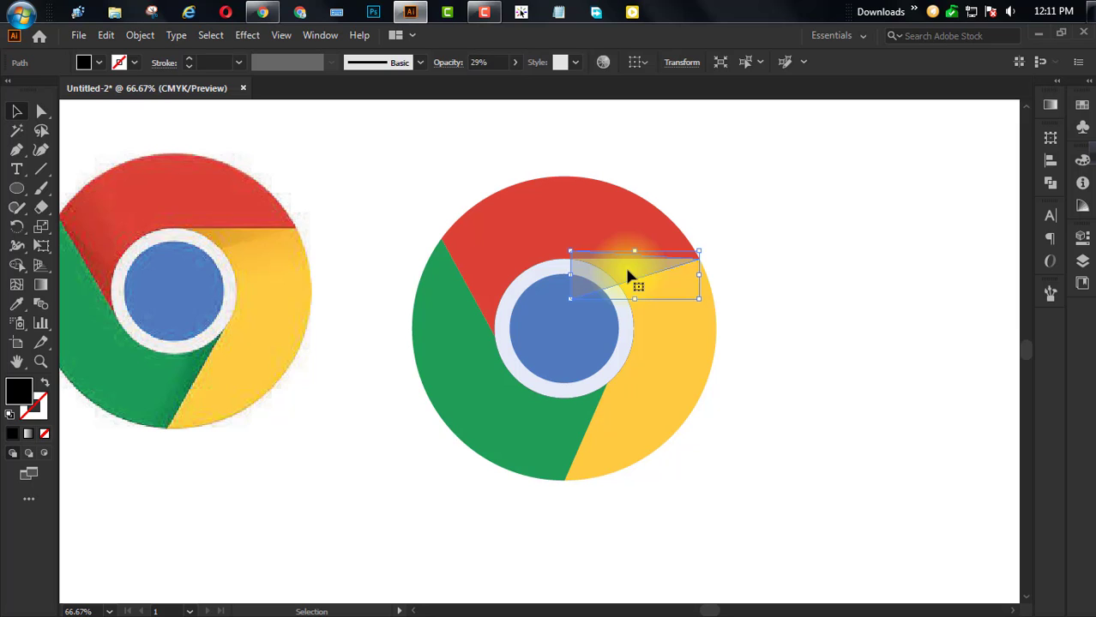
pyautogui.rightClick(573, 204)
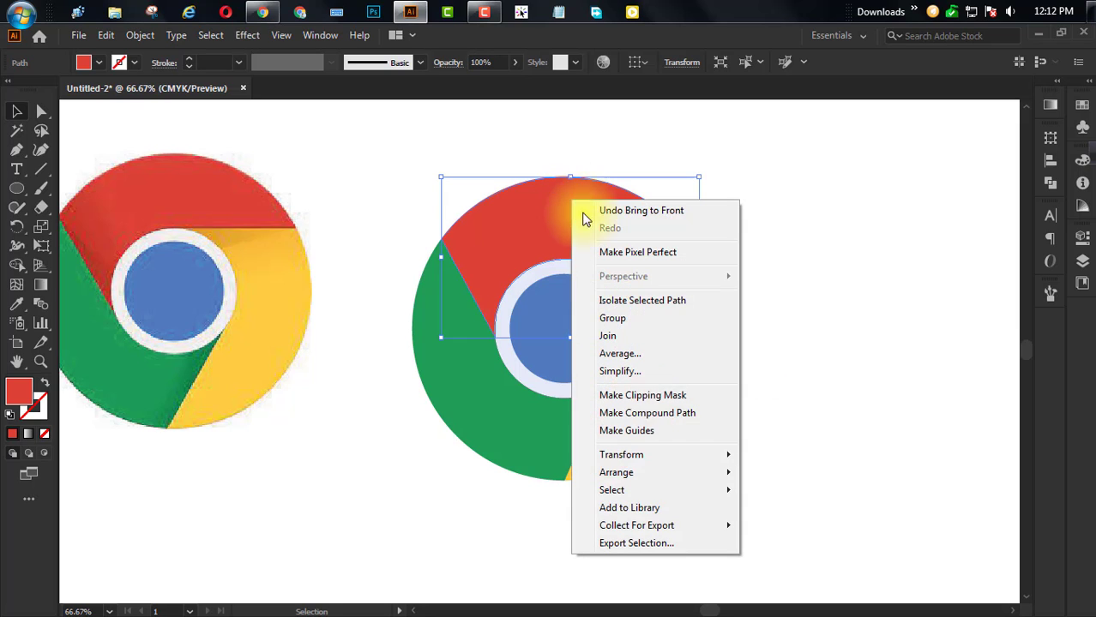
pyautogui.moveTo(660, 474)
pyautogui.click(840, 470)
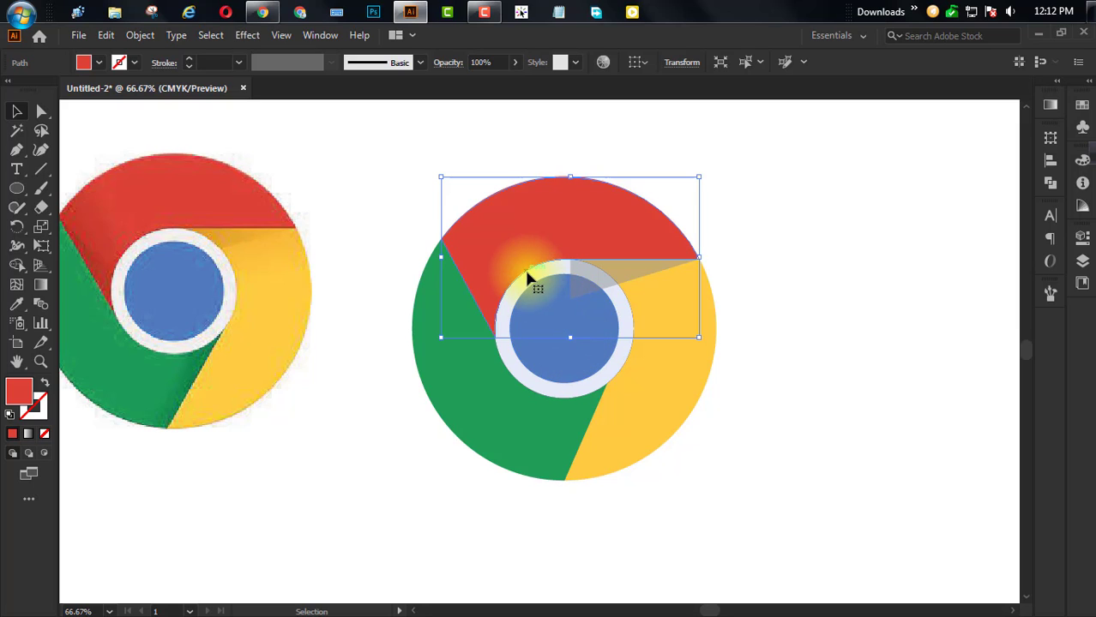
# - Bring the off-white ring and the blue circle to the front, above the shadow triangle, and deselect them
pyautogui.click(535, 295)
pyautogui.keyDown('shift'); pyautogui.click(540, 307); pyautogui.keyUp('shift')
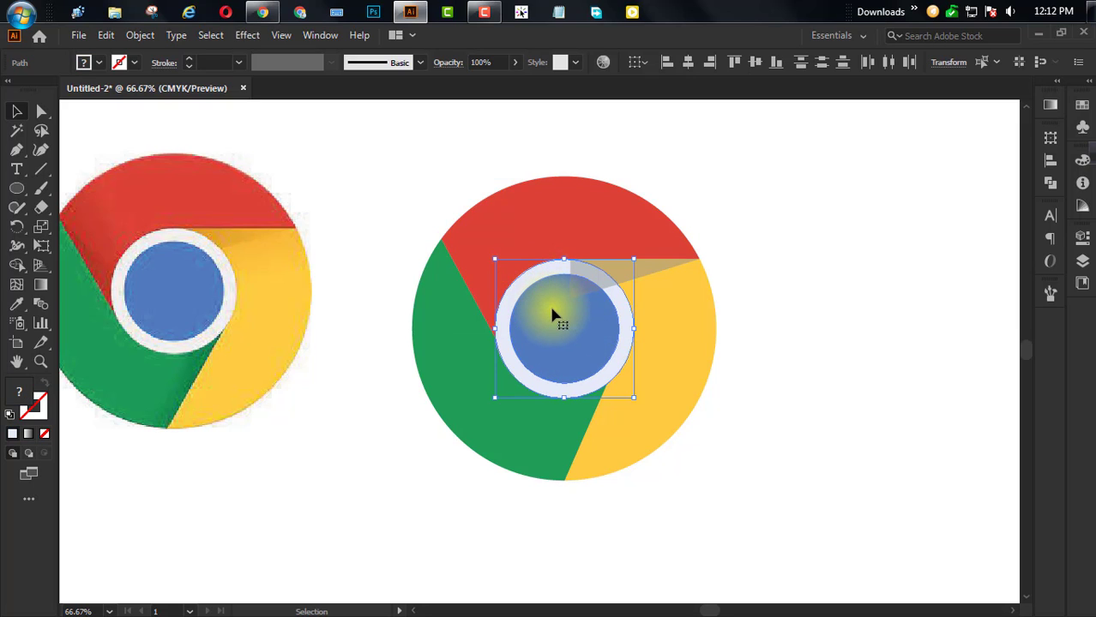
pyautogui.rightClick(538, 281)
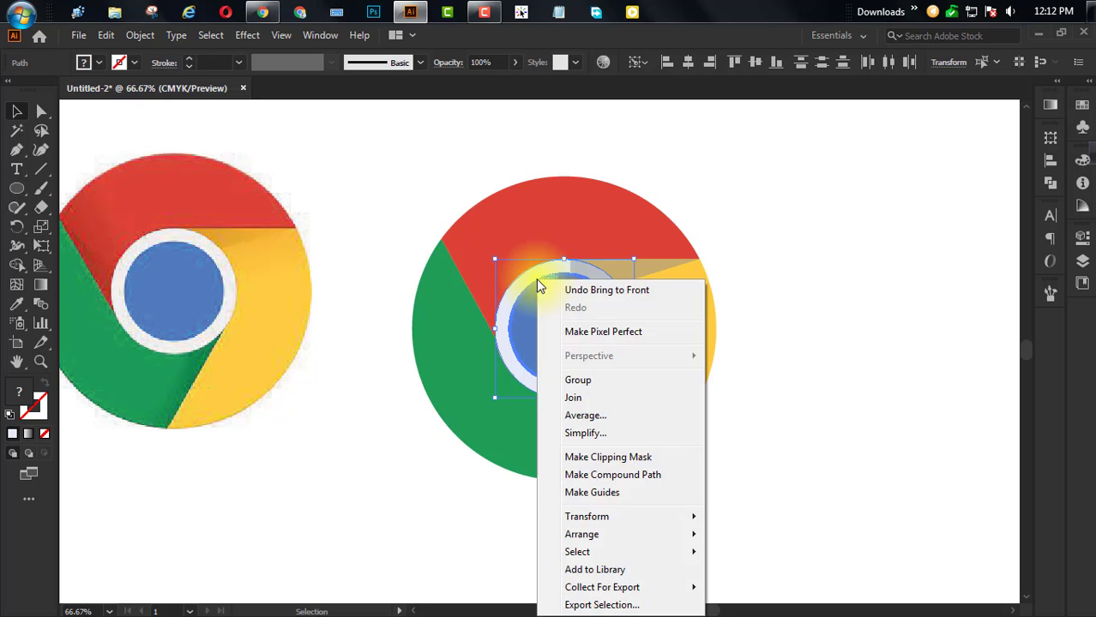
pyautogui.moveTo(592, 534)
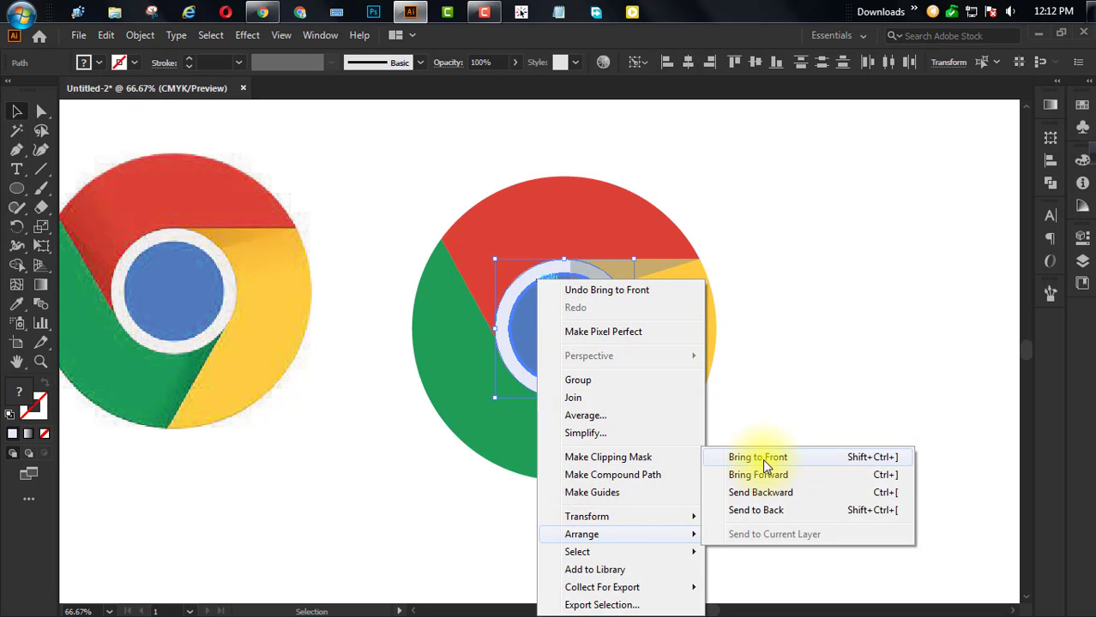
pyautogui.click(762, 459)
pyautogui.click(846, 387)
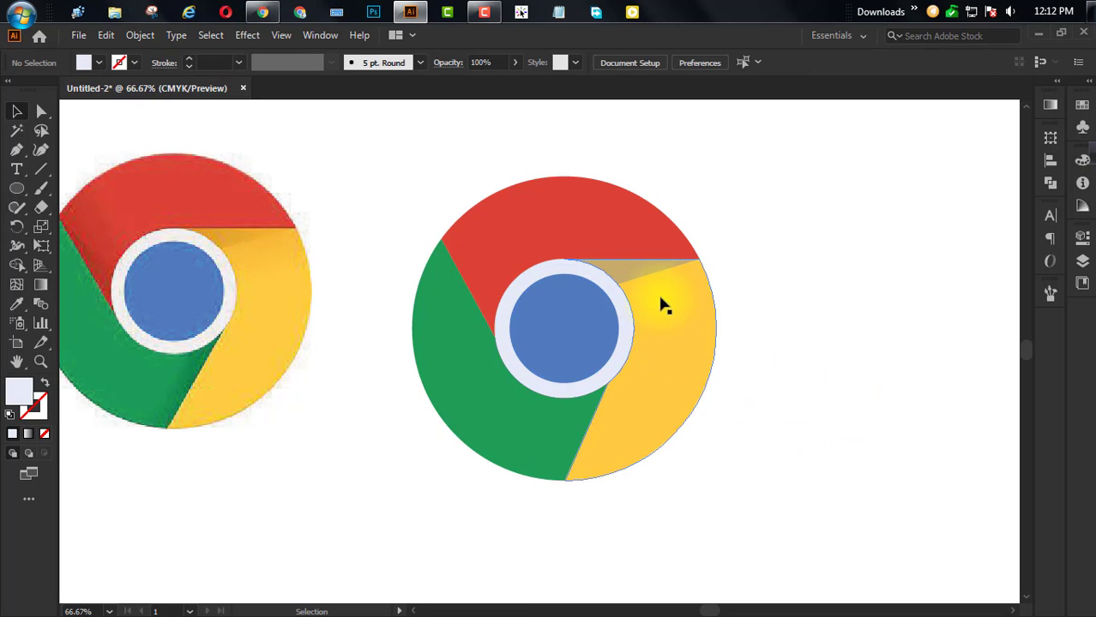
# - Examine the shadow triangle's edges against the red segment and inner ring, and compare the drawing with the reference logo
pyautogui.scroll(3, 677, 297)
pyautogui.scroll(2, 885, 319)
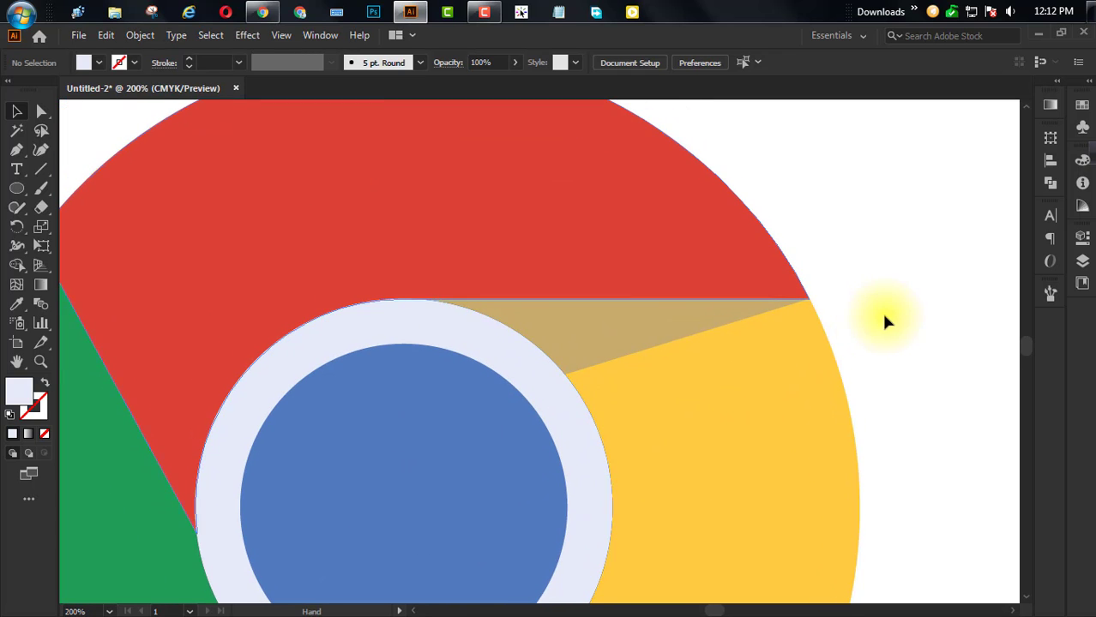
pyautogui.scroll(2, 614, 319)
pyautogui.scroll(-3, 616, 321)
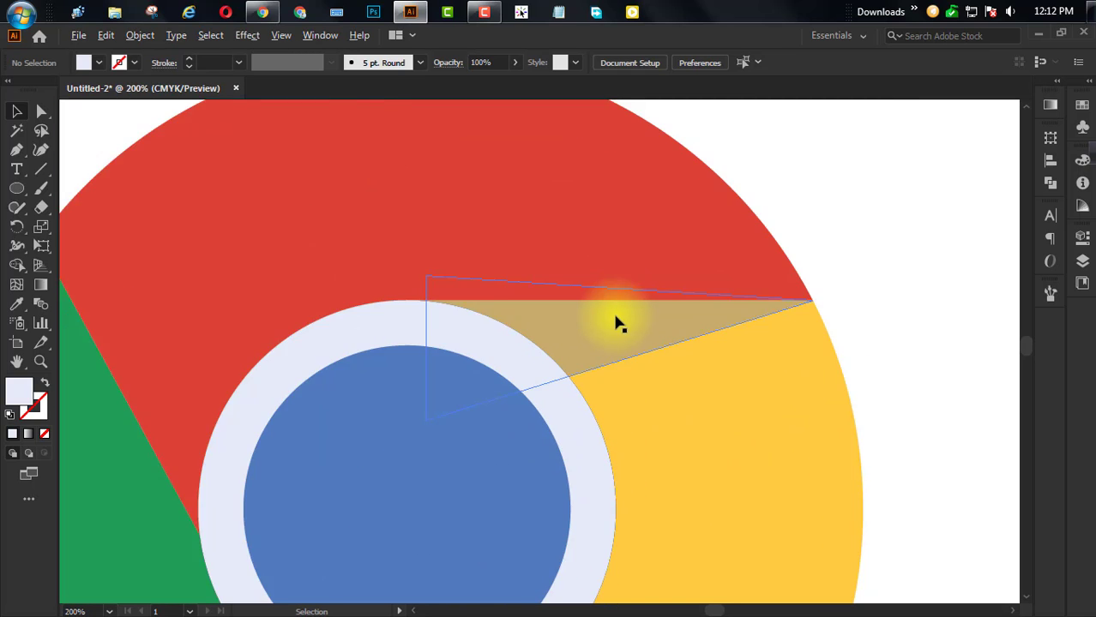
pyautogui.scroll(-3, 827, 342)
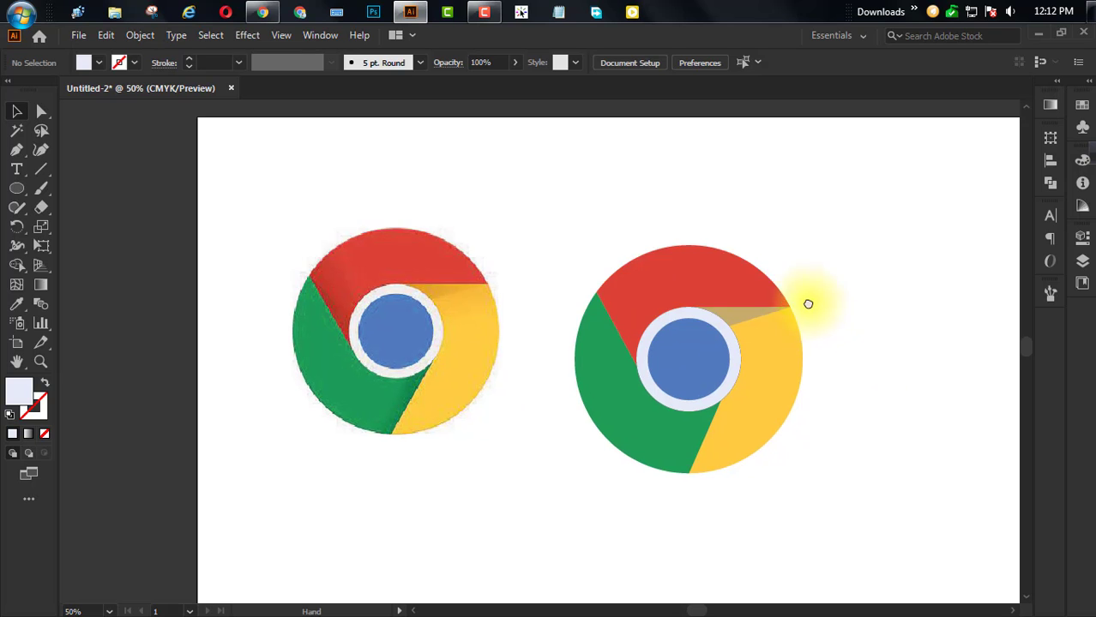
pyautogui.scroll(1, 695, 321)
pyautogui.scroll(-1, 708, 276)
pyautogui.moveTo(743, 222); pyautogui.dragTo(696, 297)
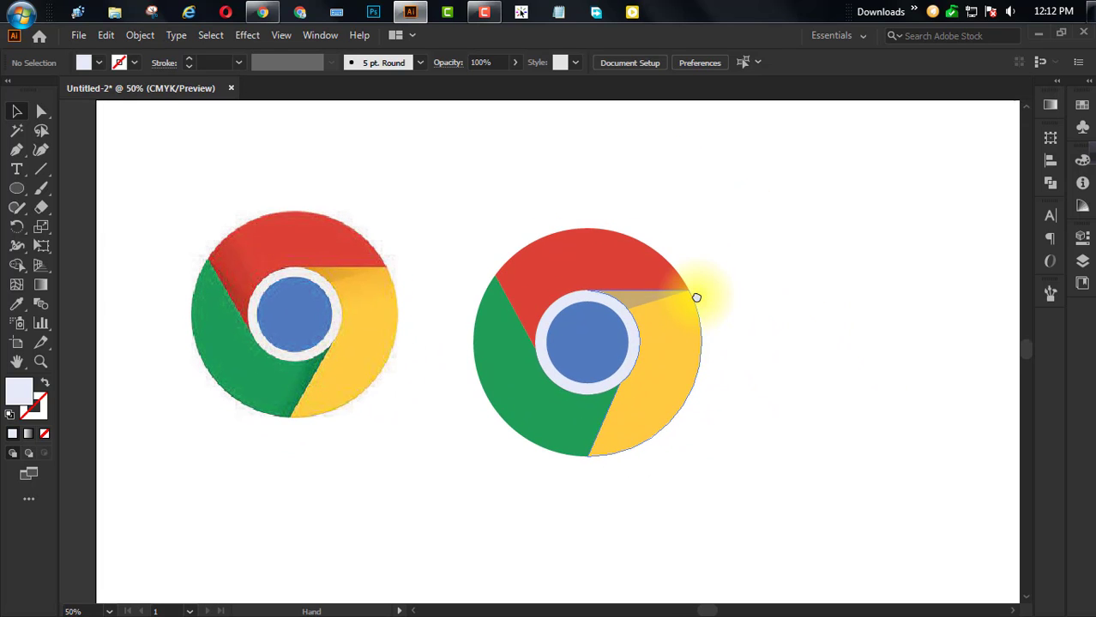